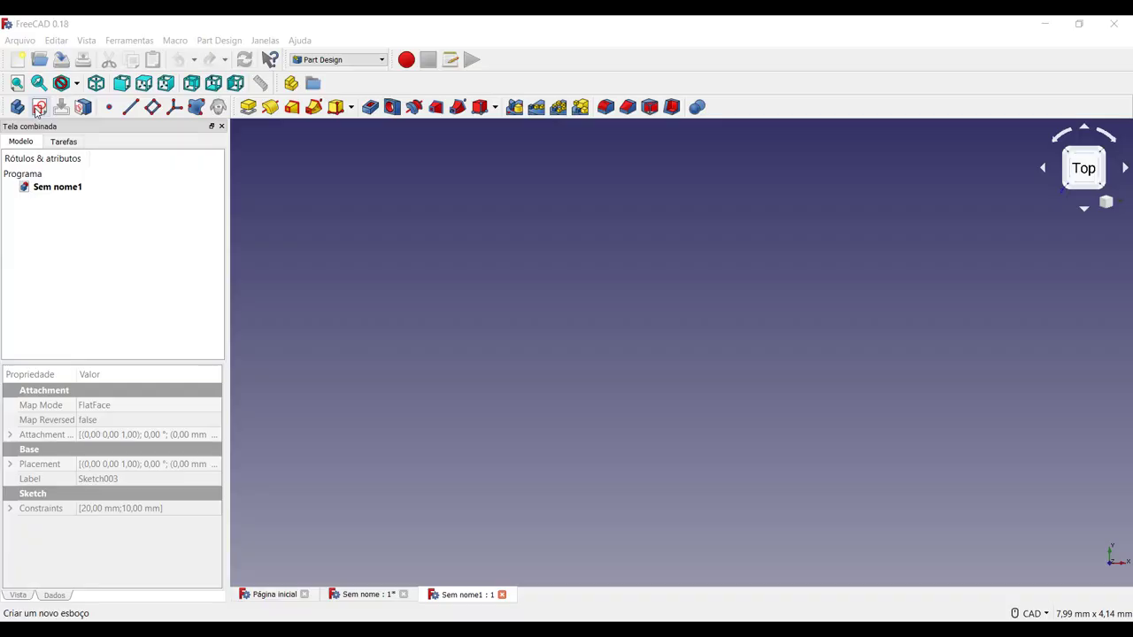
# Create a sketch on the XY plane and start a rectangle with its first corner left of the origin.
pyautogui.click(39, 106)
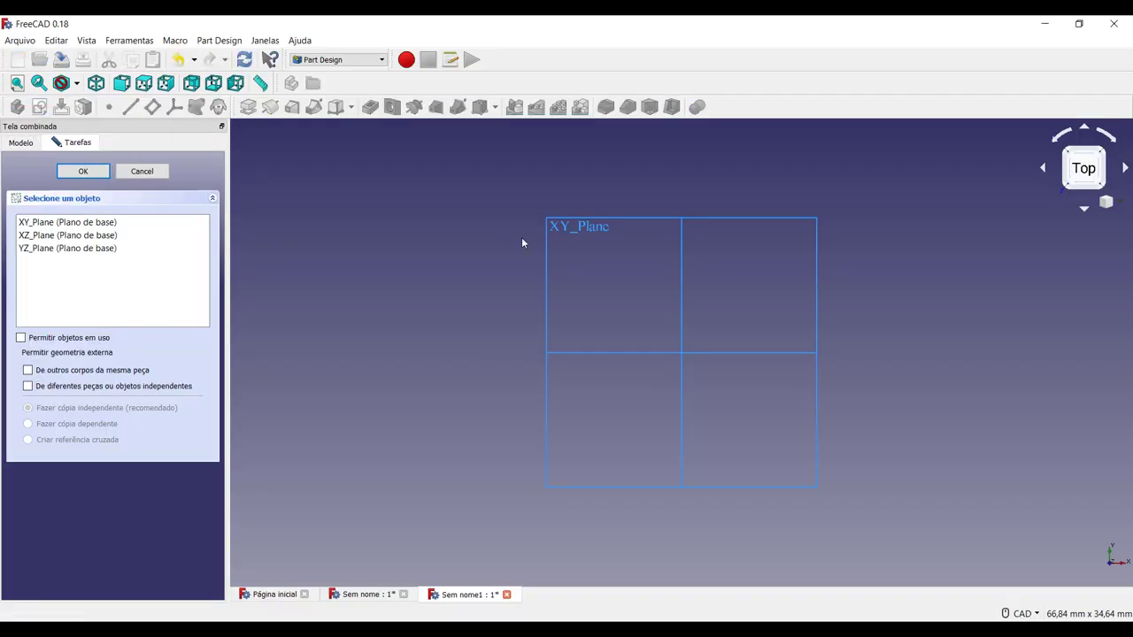
pyautogui.click(121, 223)
pyautogui.click(89, 173)
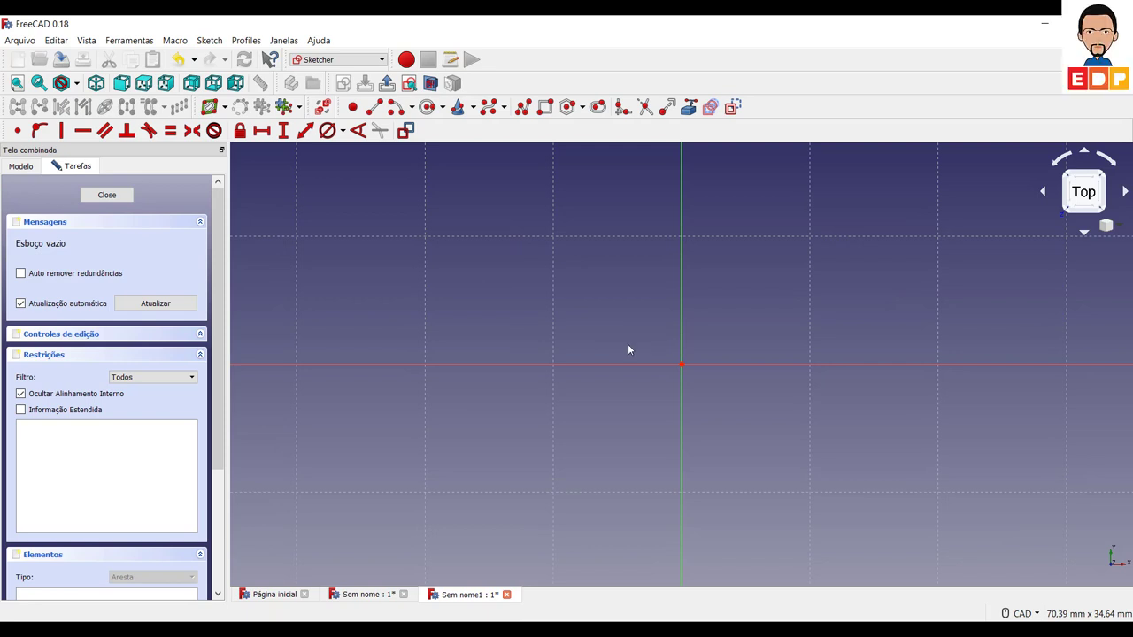
pyautogui.click(545, 108)
pyautogui.click(547, 339)
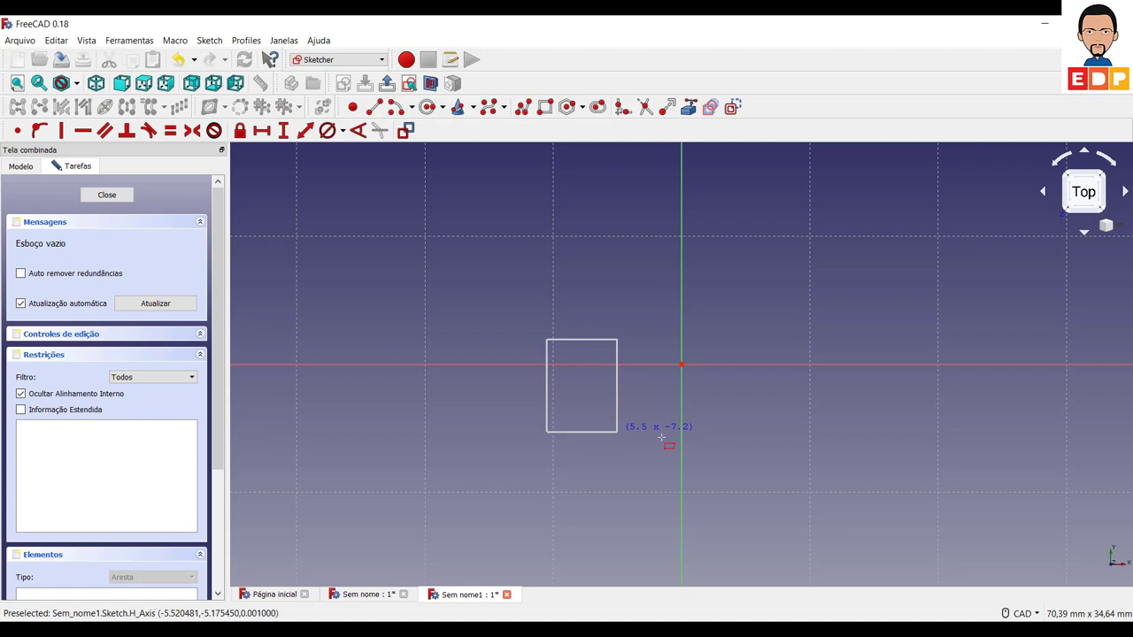
# Finish the rectangle and make its top corners symmetric about the vertical axis.
pyautogui.click(858, 389)
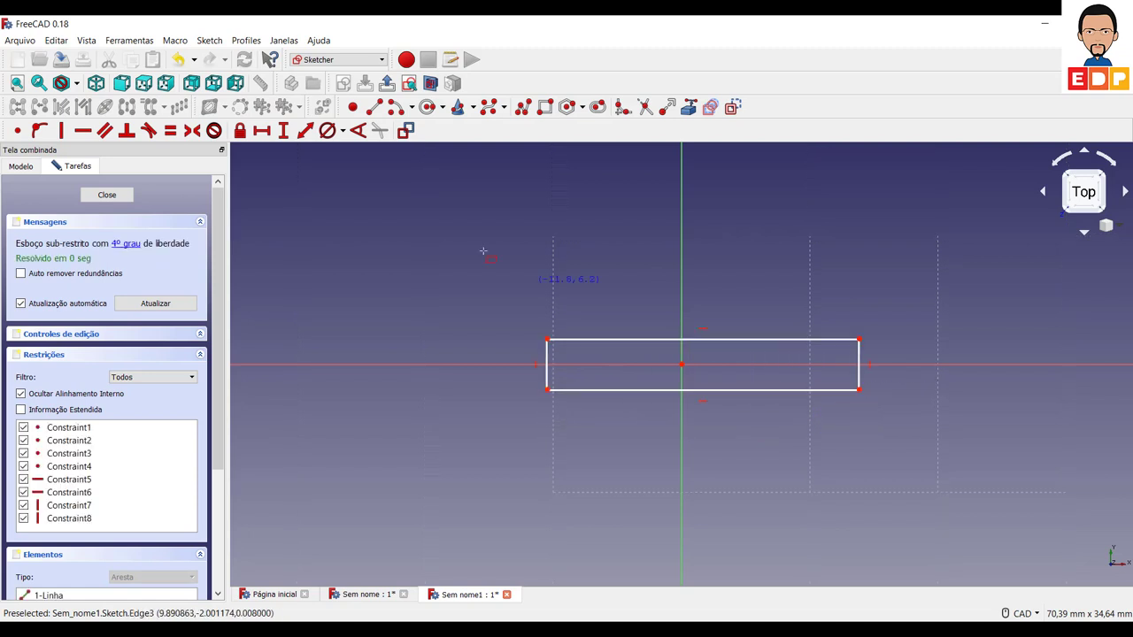
pyautogui.rightClick(295, 170)
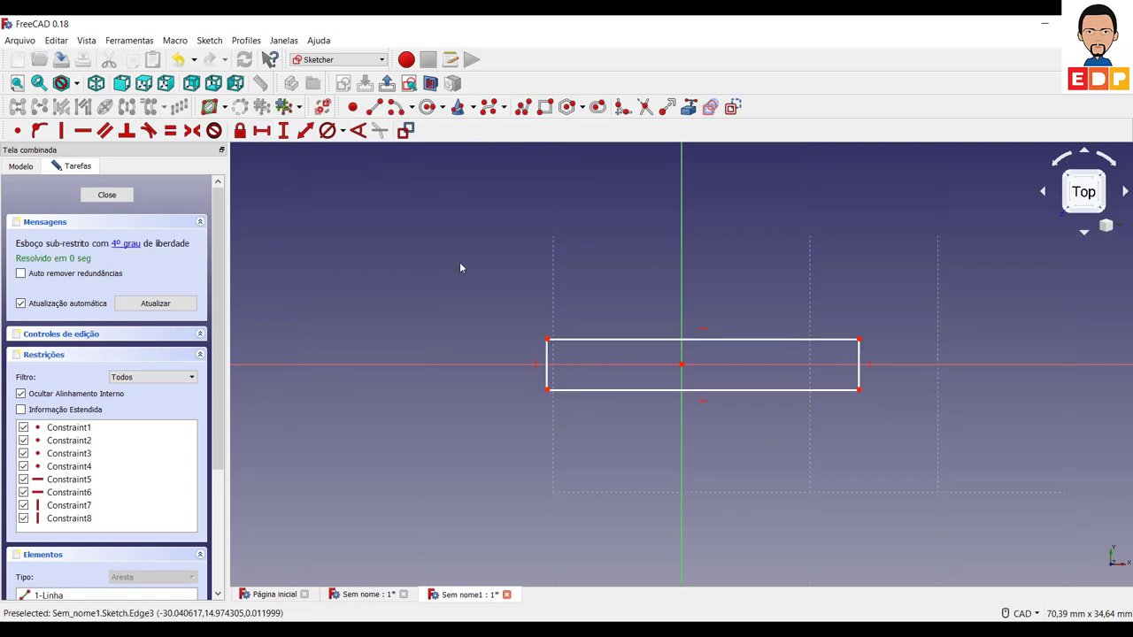
pyautogui.click(548, 340)
pyautogui.click(858, 340)
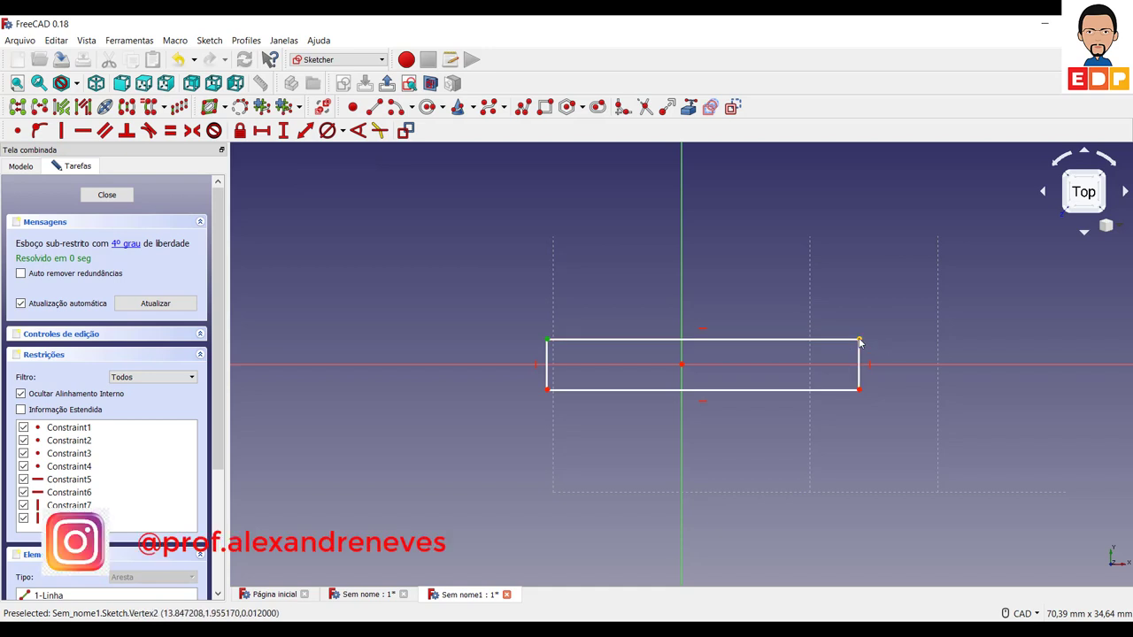
pyautogui.click(191, 132)
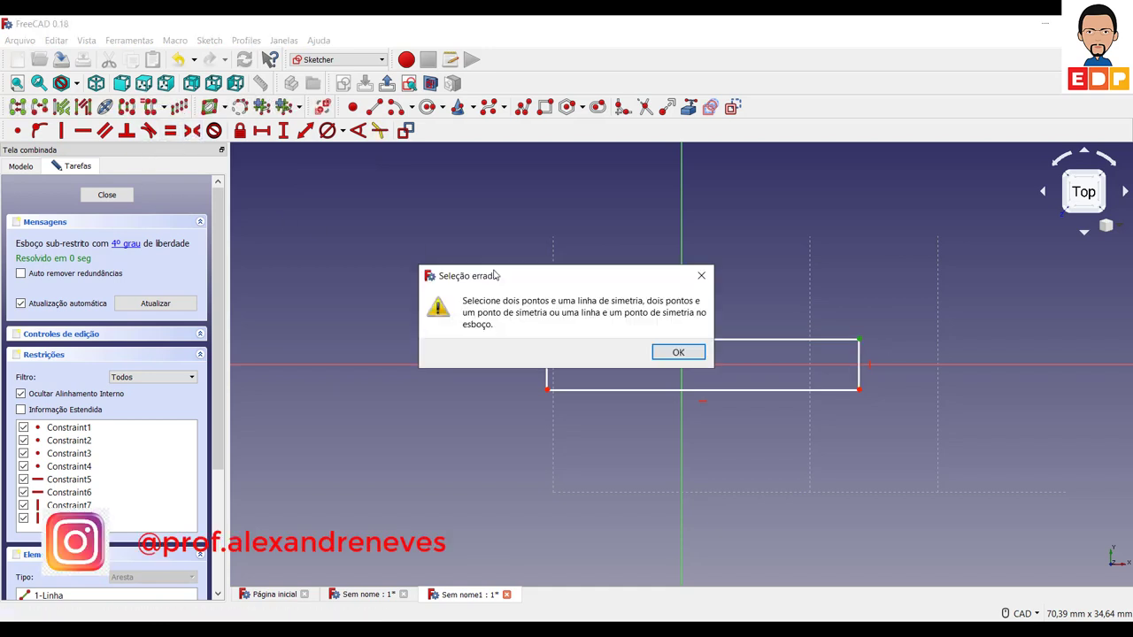
pyautogui.click(678, 352)
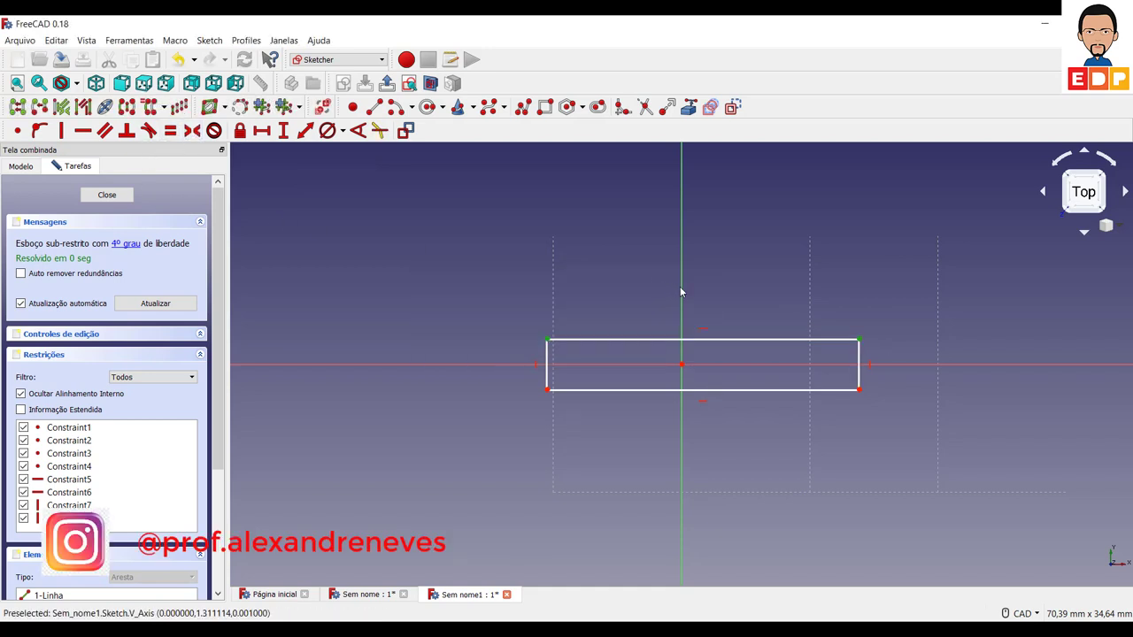
pyautogui.click(192, 130)
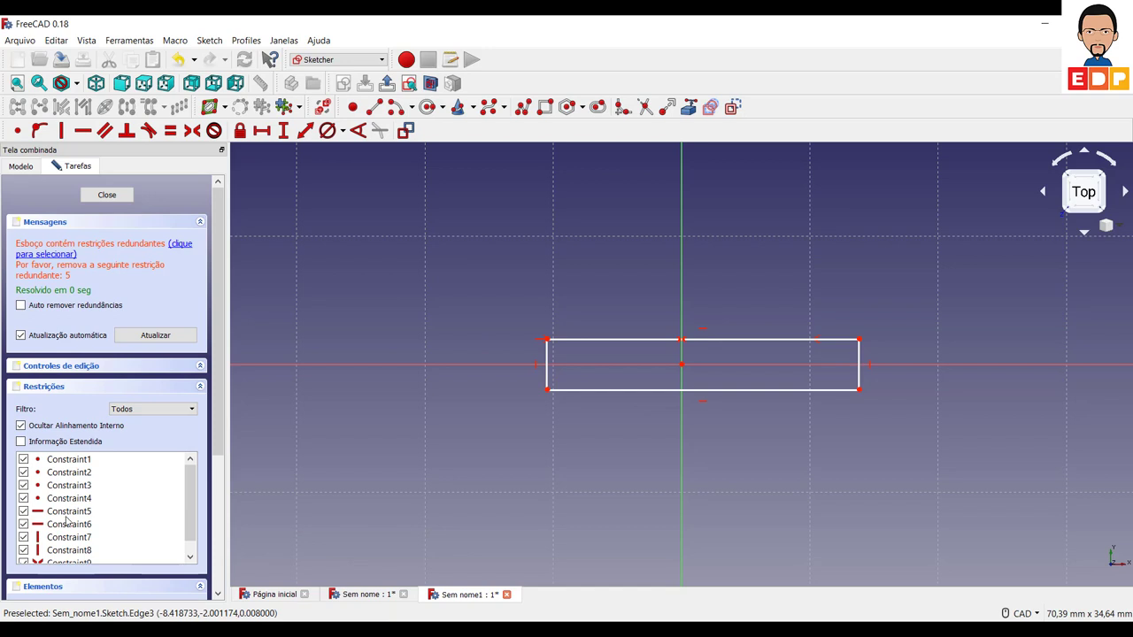
# Delete the redundant horizontal constraint Constraint5.
pyautogui.click(66, 513)
pyautogui.press('Delete')
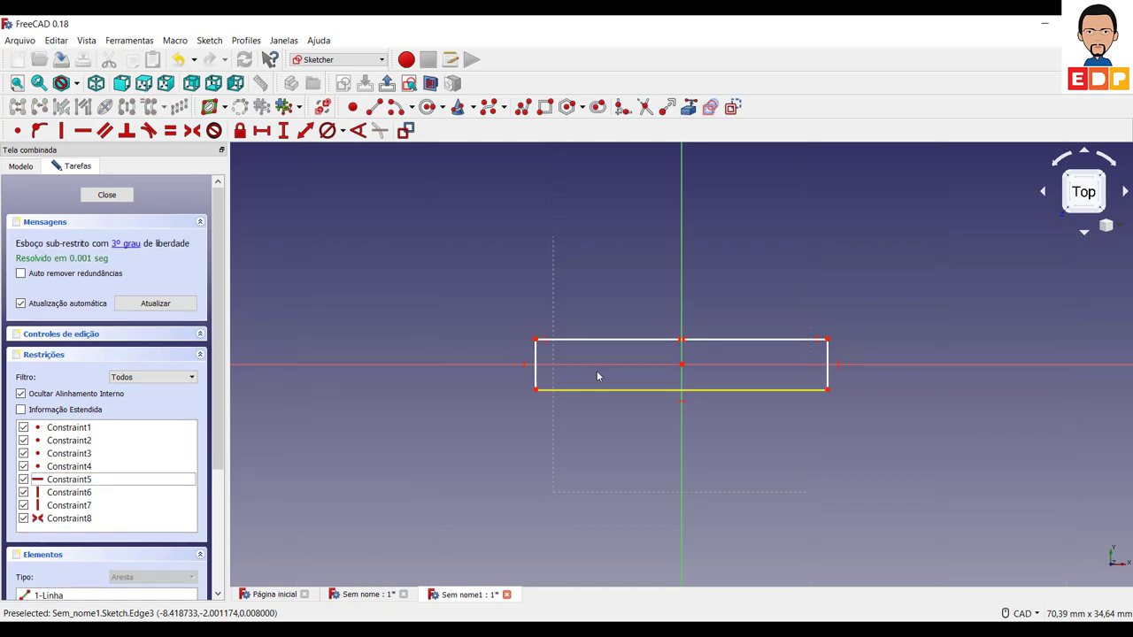
pyautogui.click(600, 339)
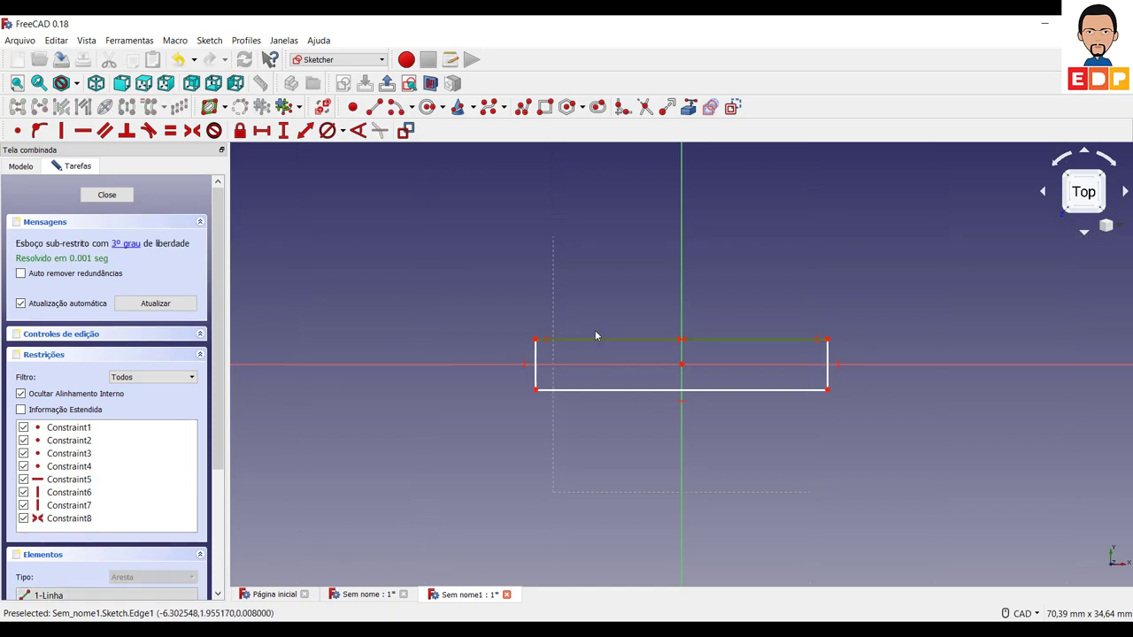
# Constrain the rectangle's top edge to an 80 mm horizontal length.
pyautogui.click(261, 130)
pyautogui.write('80')
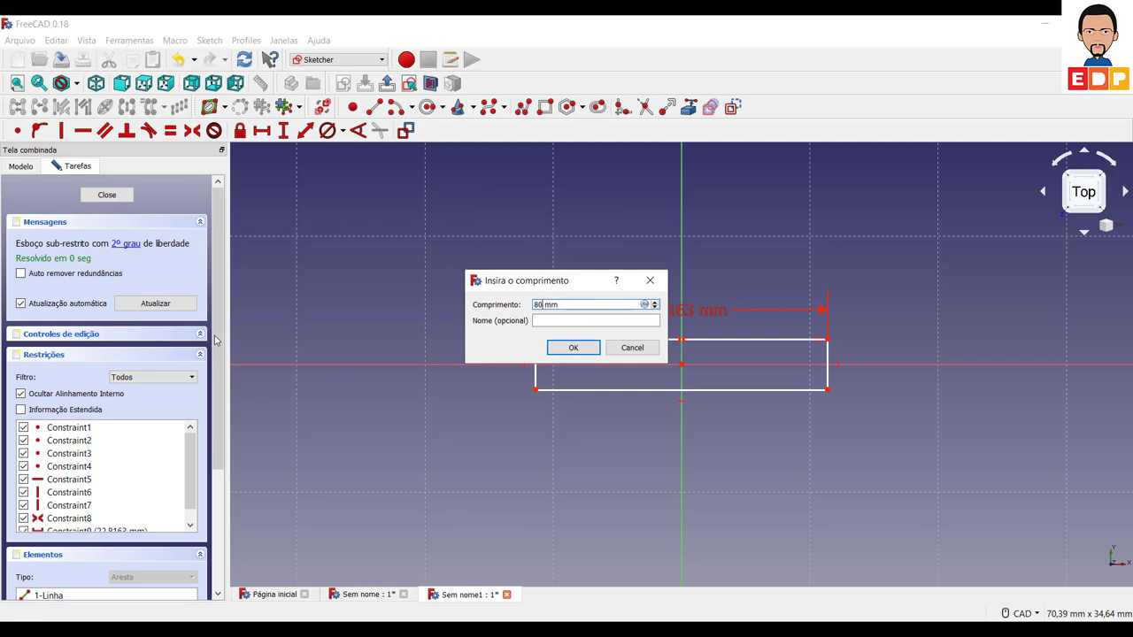
pyautogui.press('Return')
pyautogui.scroll(-5, 394, 331)
pyautogui.scroll(4, 558, 324)
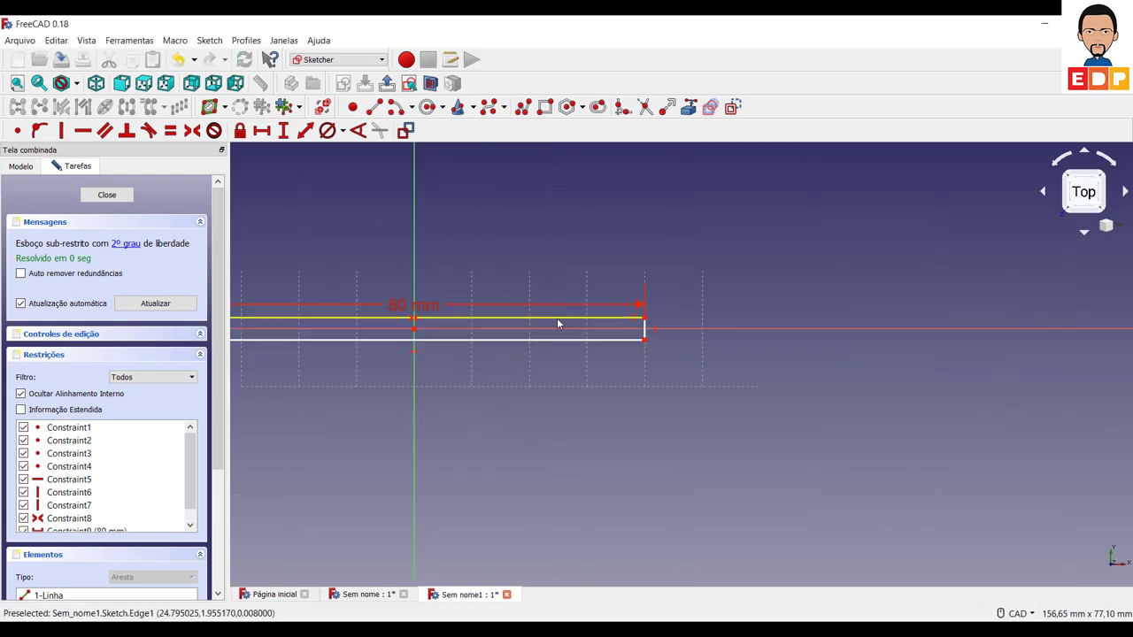
pyautogui.moveTo(617, 354); pyautogui.dragTo(738, 378, button='middle')
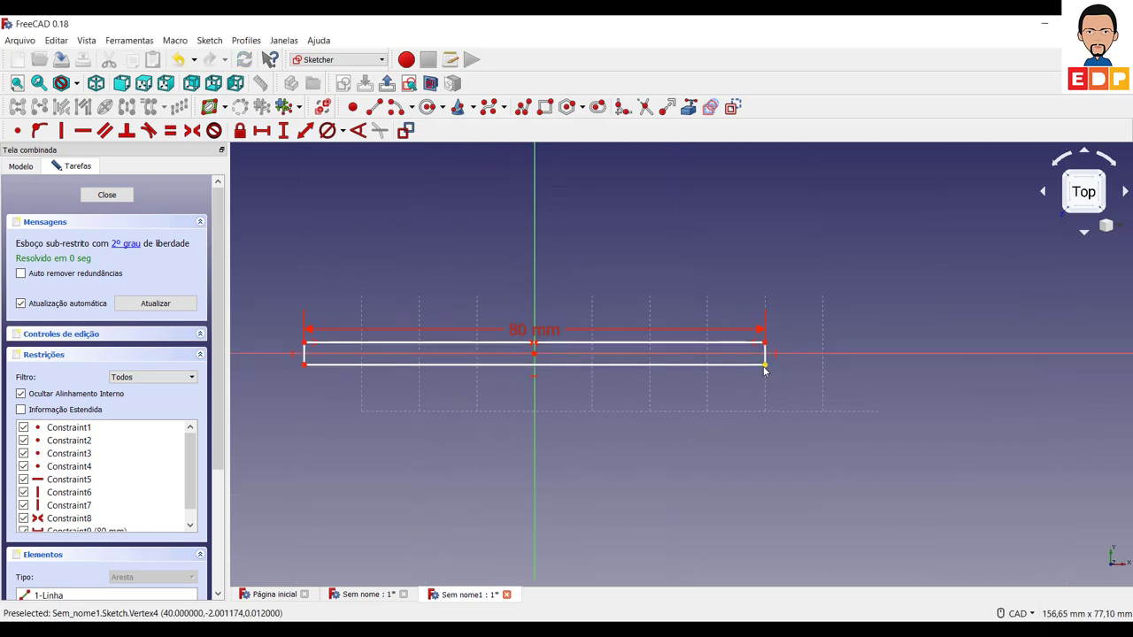
# Make the right corners symmetric about the horizontal axis and delete redundant Constraint6.
pyautogui.click(765, 364)
pyautogui.click(764, 342)
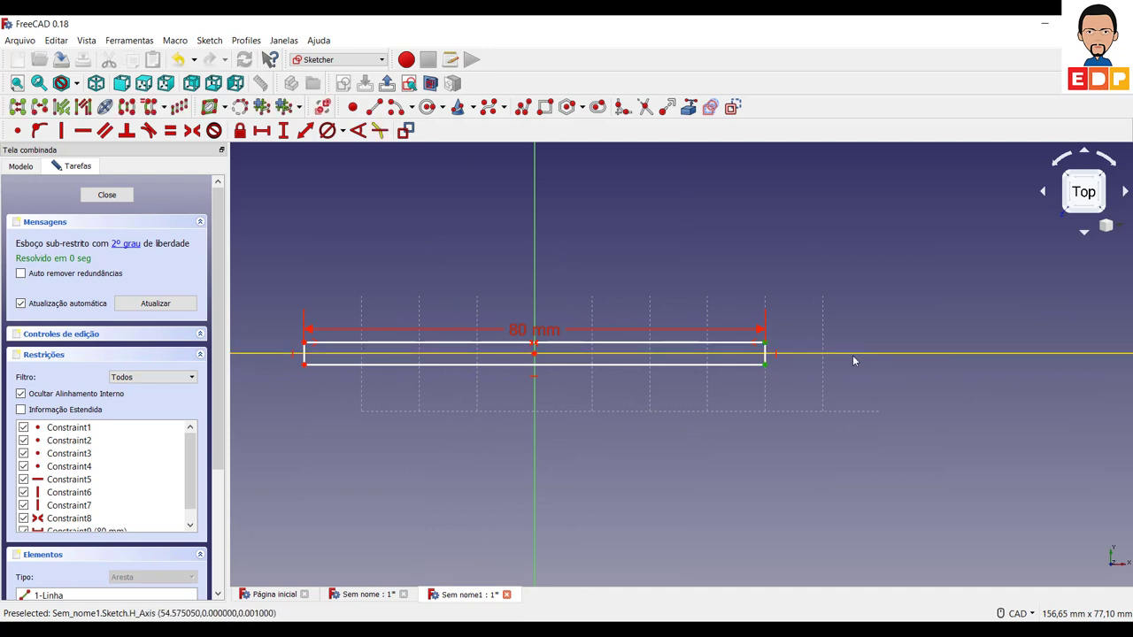
pyautogui.click(853, 355)
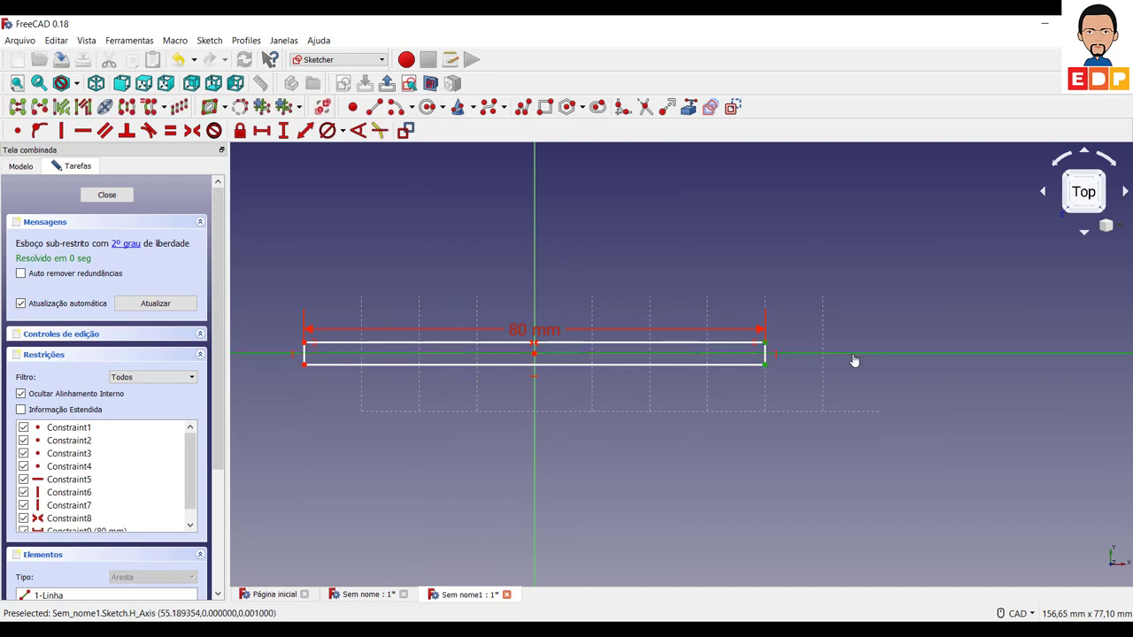
pyautogui.click(192, 131)
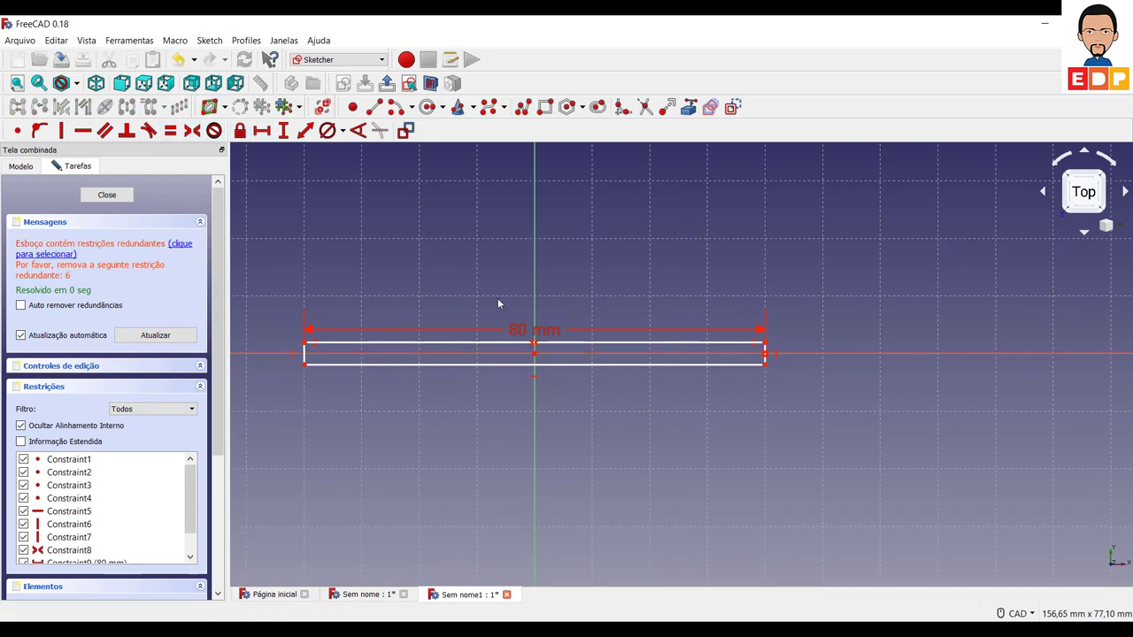
pyautogui.click(74, 527)
pyautogui.press('Delete')
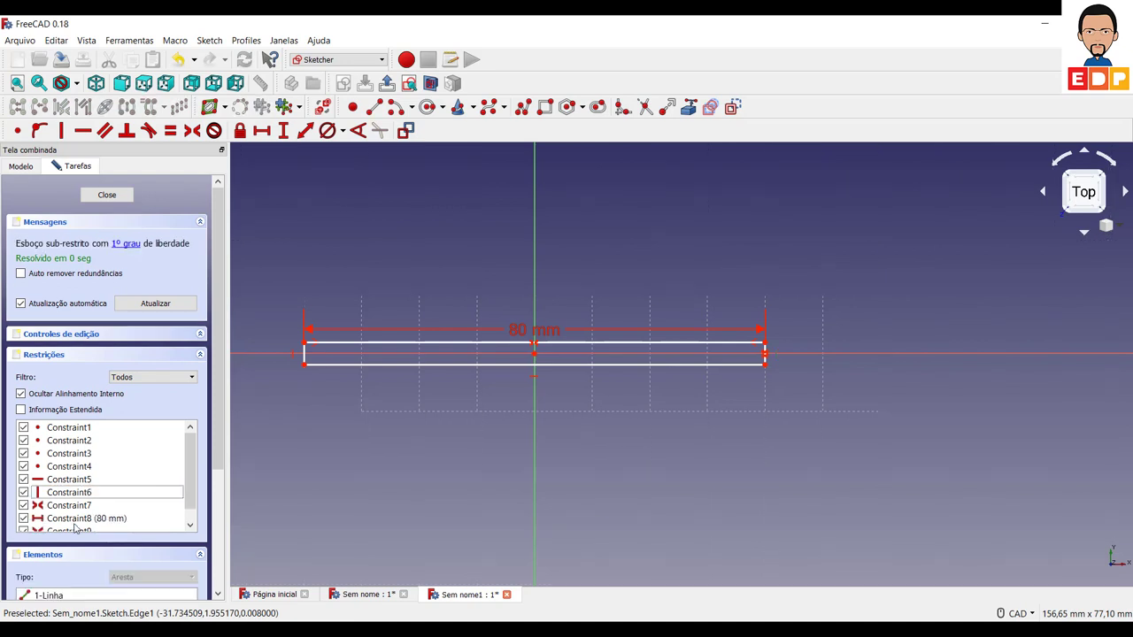
# Set the rectangle's height to 10 mm and move the 10 and 80 mm labels clear.
pyautogui.click(766, 362)
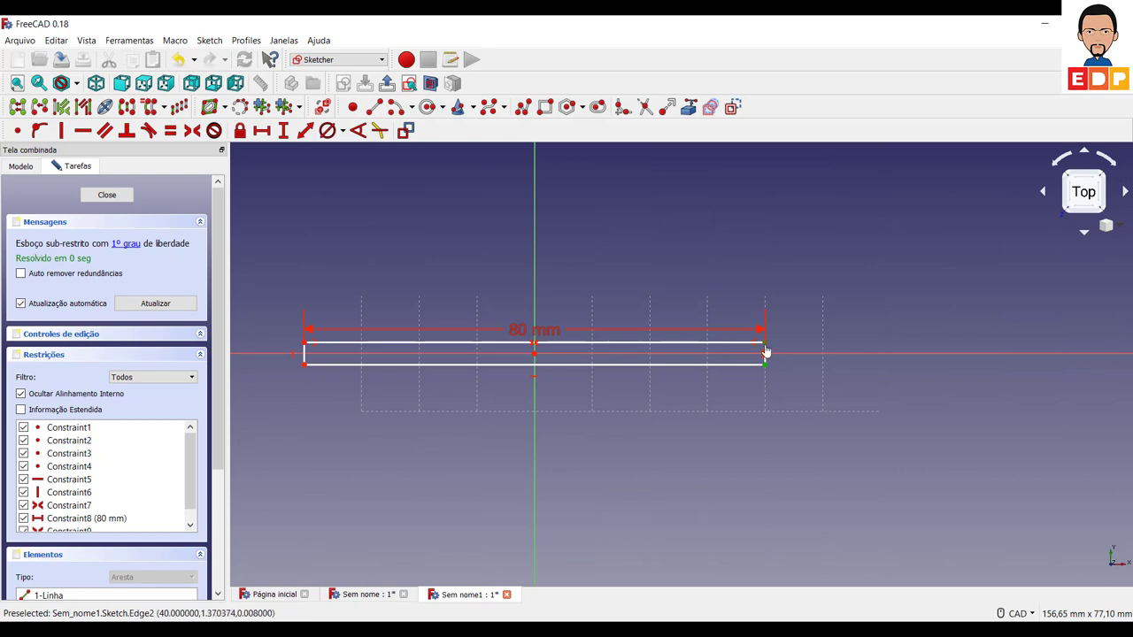
pyautogui.click(765, 352)
pyautogui.click(283, 130)
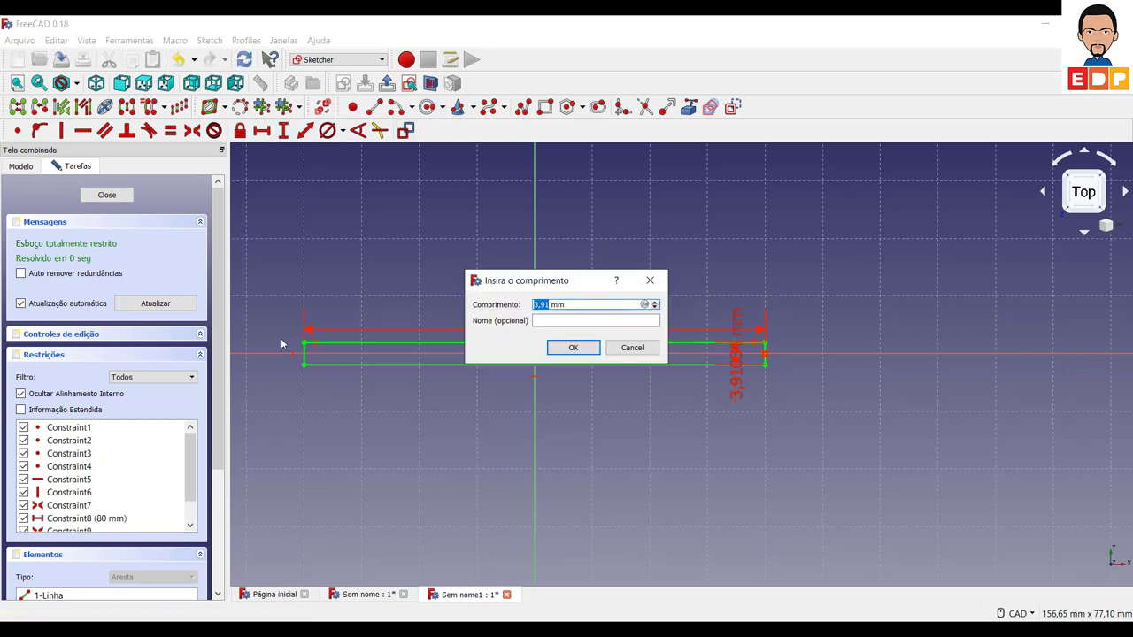
pyautogui.write('10')
pyautogui.press('Return')
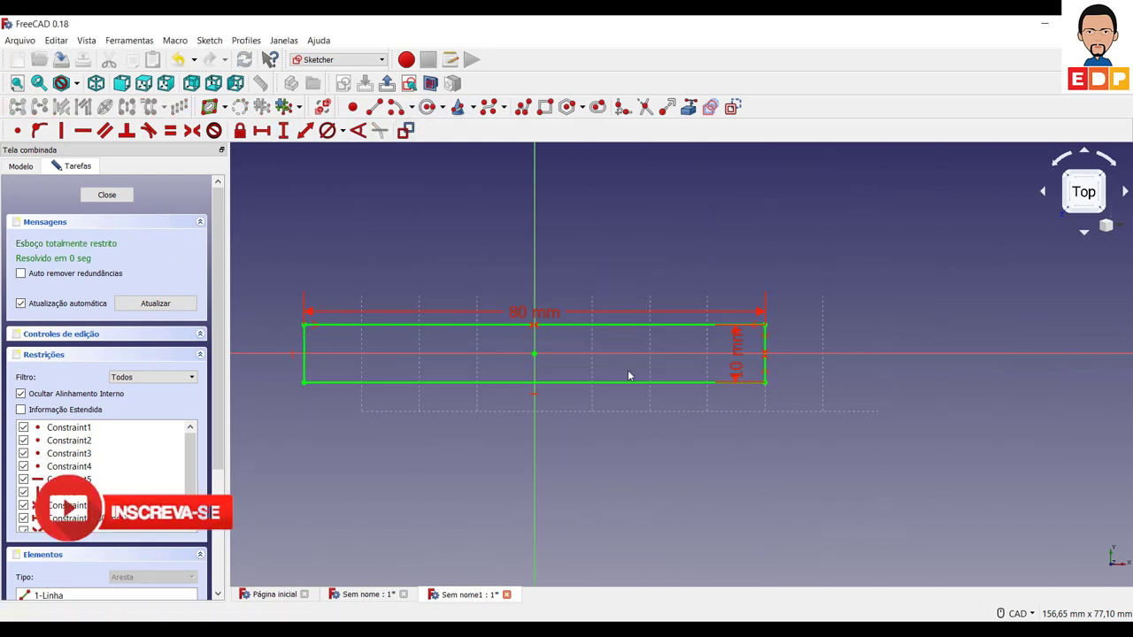
pyautogui.moveTo(852, 481); pyautogui.dragTo(908, 470, button='middle')
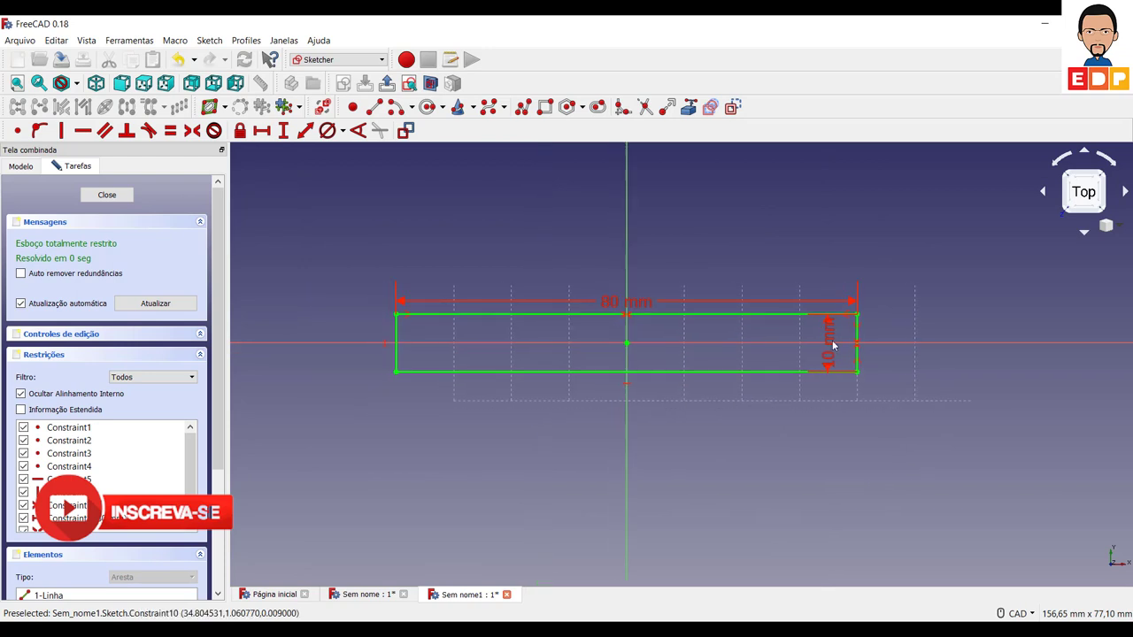
pyautogui.moveTo(832, 354); pyautogui.dragTo(912, 518)
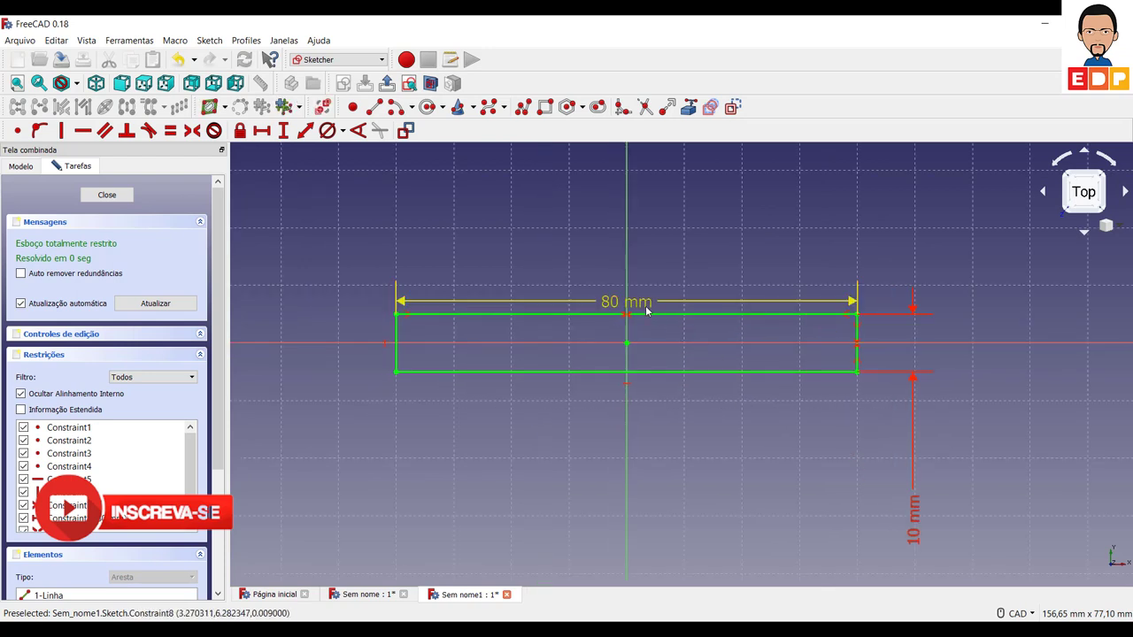
pyautogui.moveTo(627, 302)
pyautogui.mouseDown()
pyautogui.moveTo(662, 212)
pyautogui.moveTo(642, 186)
pyautogui.mouseUp()
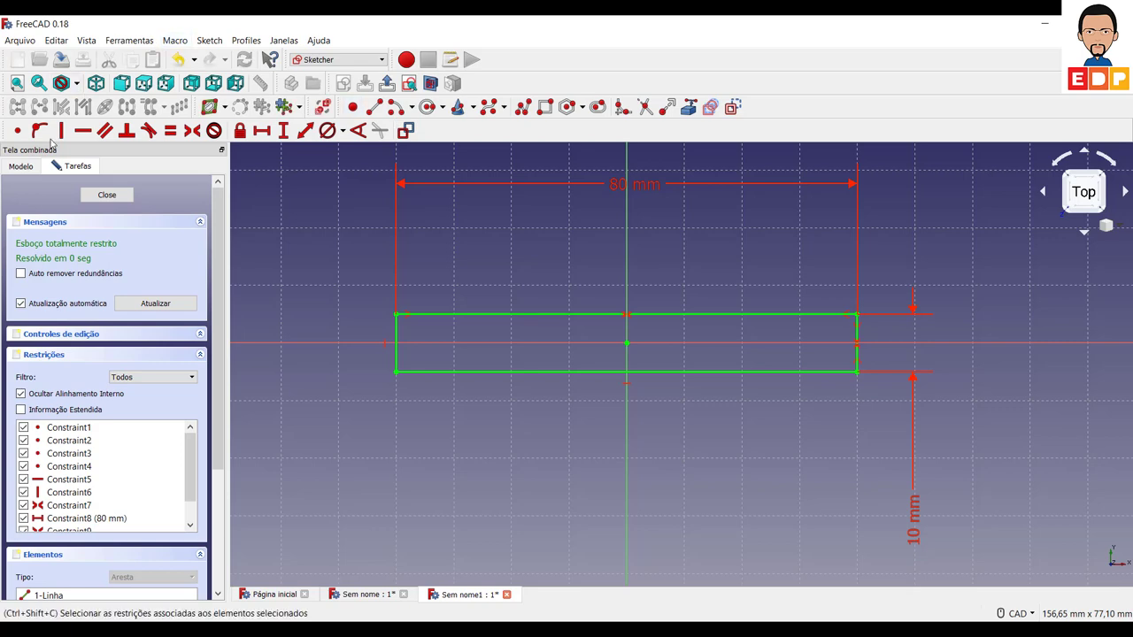
# Close the sketch and pad it 50 mm symmetric to its plane.
pyautogui.click(104, 196)
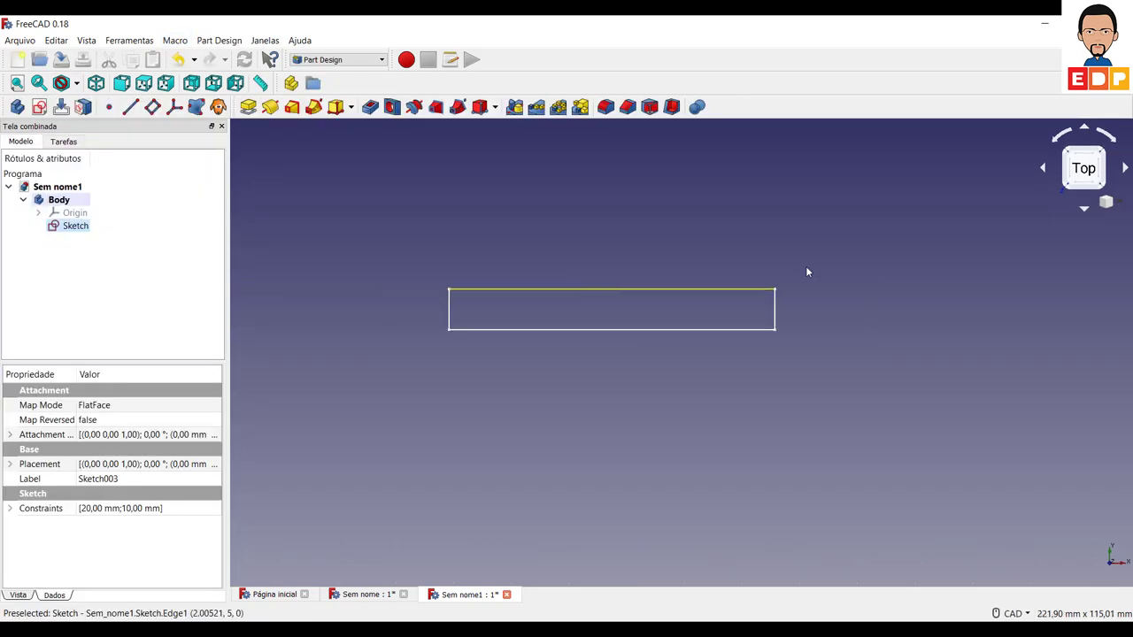
pyautogui.click(1101, 155)
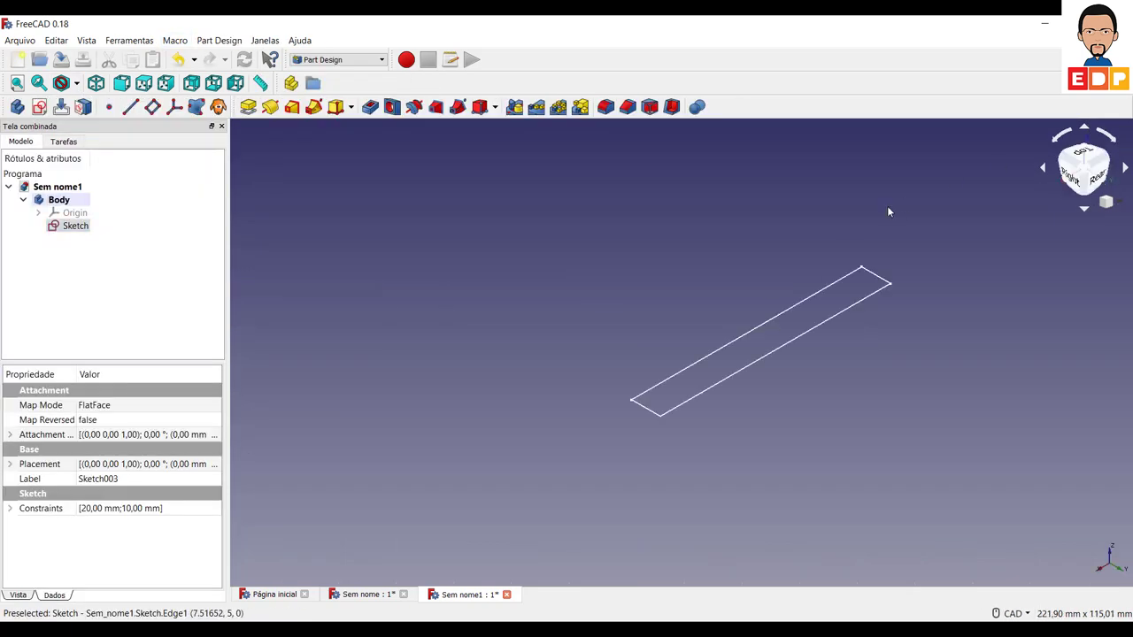
pyautogui.click(248, 106)
pyautogui.click(58, 255)
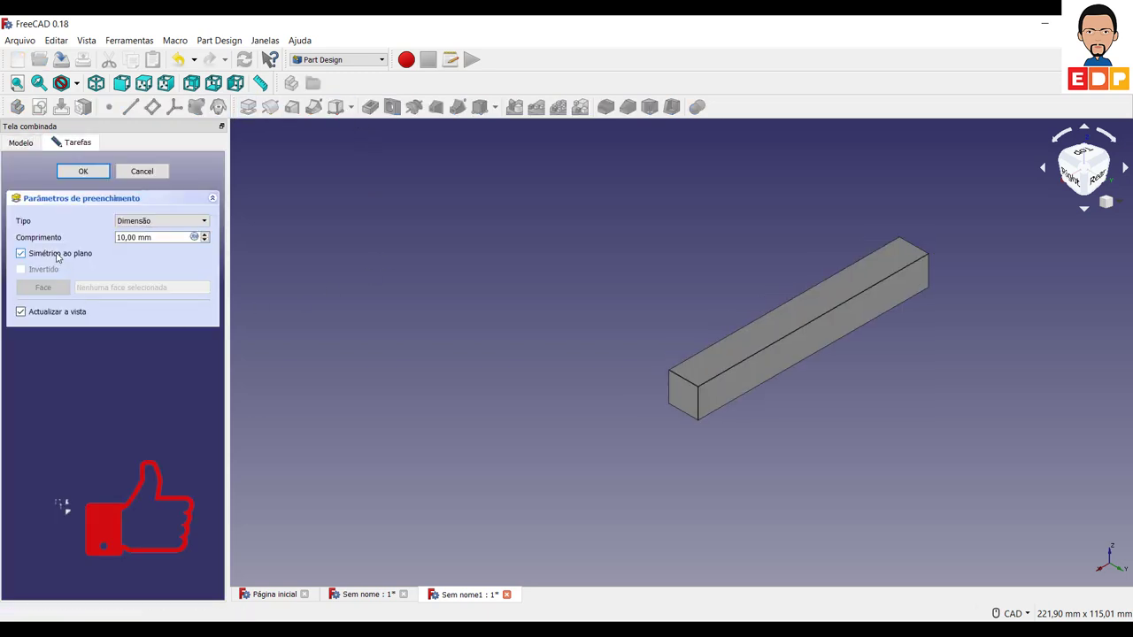
pyautogui.click(136, 237)
pyautogui.doubleClick(137, 237)
pyautogui.write('5')
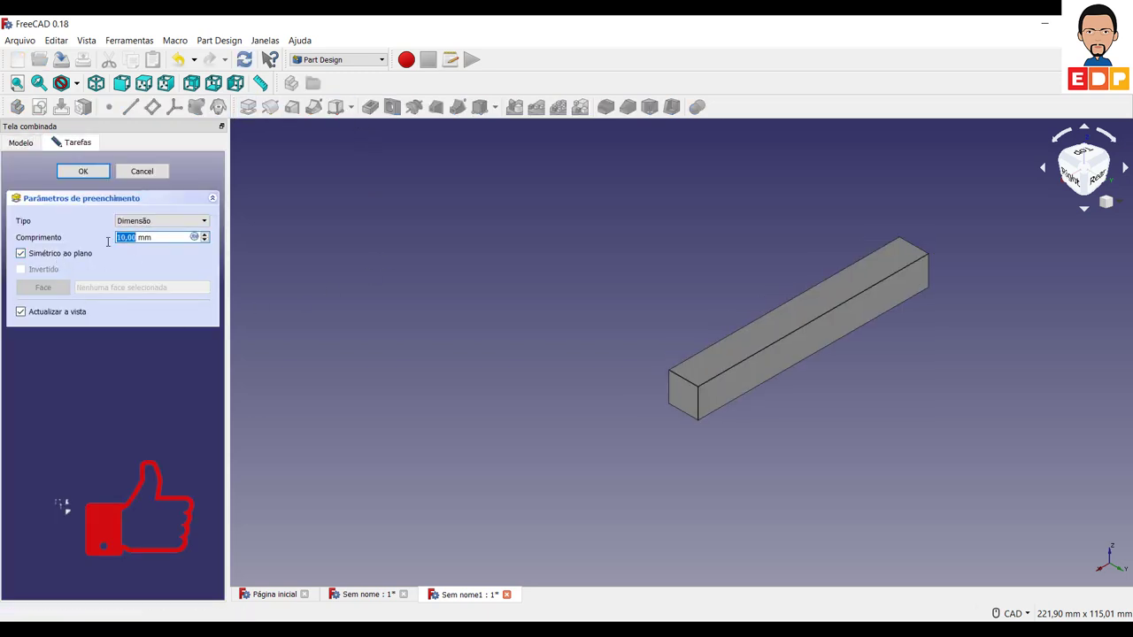
pyautogui.write('0')
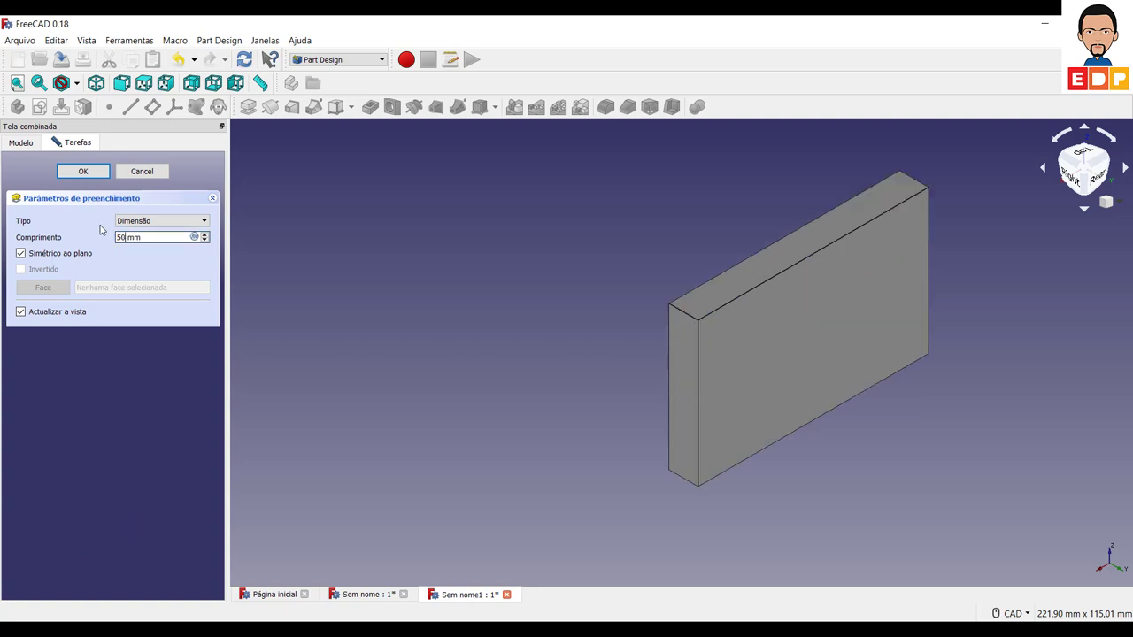
pyautogui.click(86, 171)
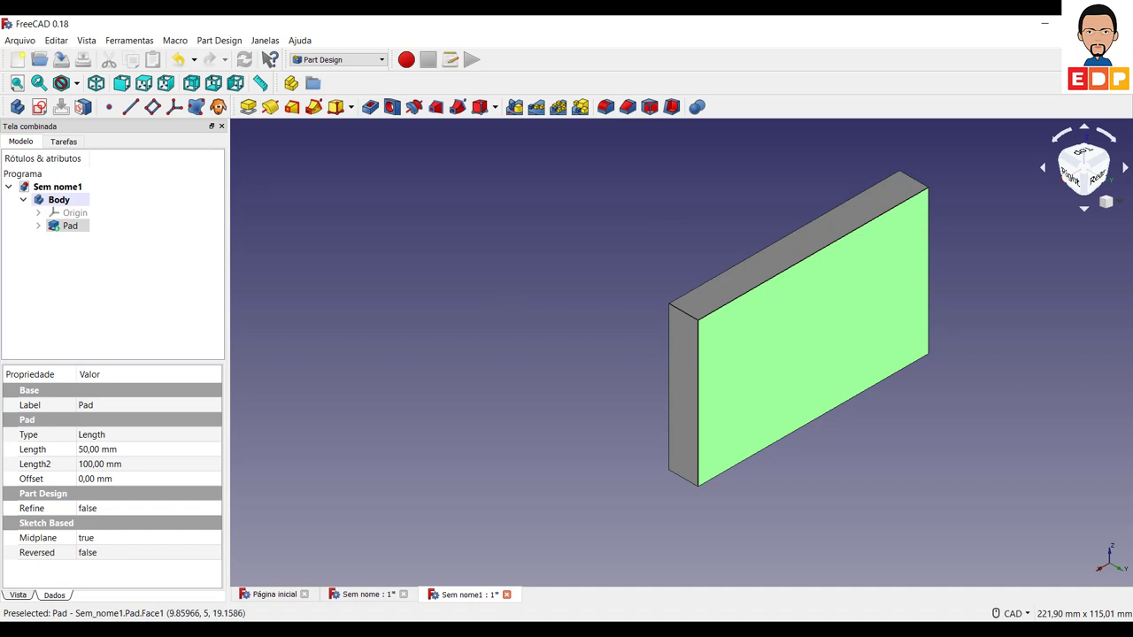
# Select the plate's front face and create a new sketch on it.
pyautogui.click(1066, 576)
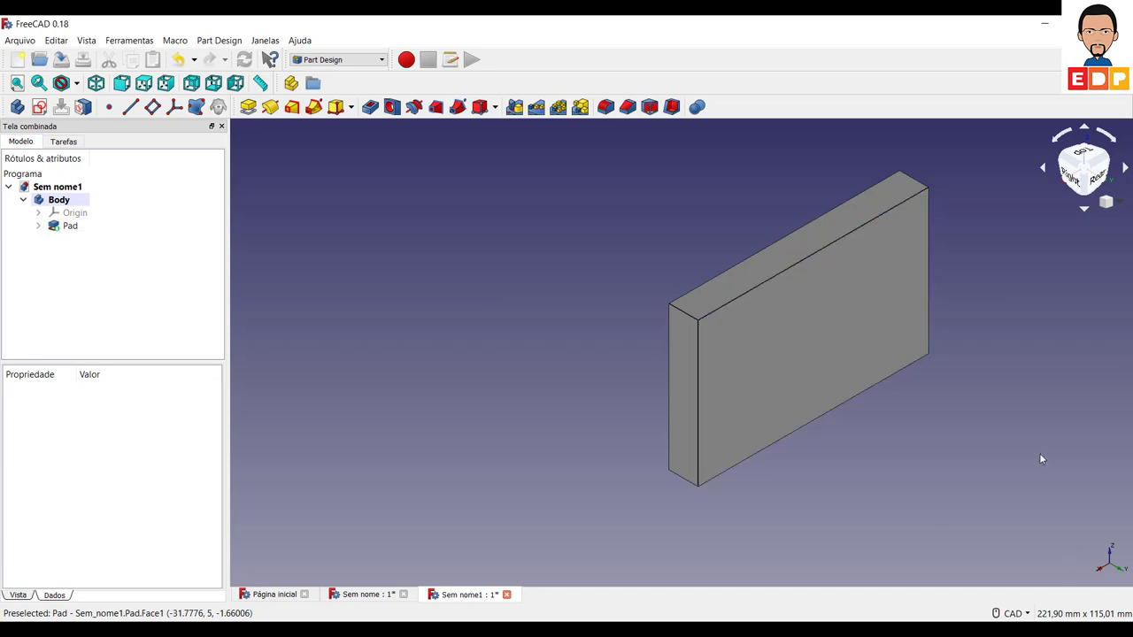
pyautogui.click(817, 414)
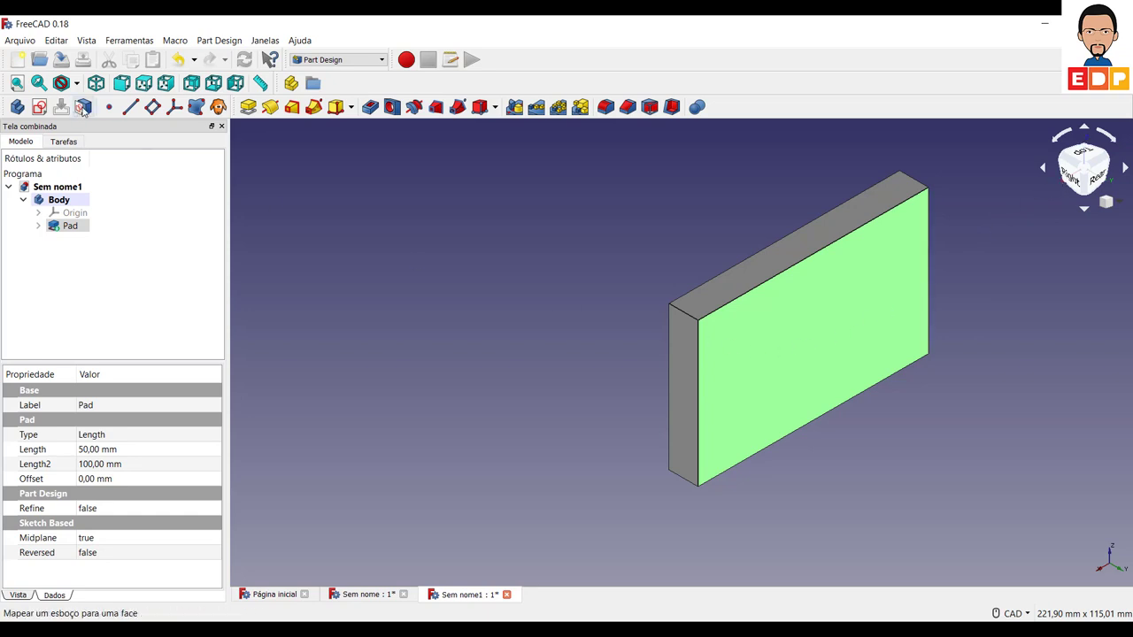
pyautogui.click(52, 109)
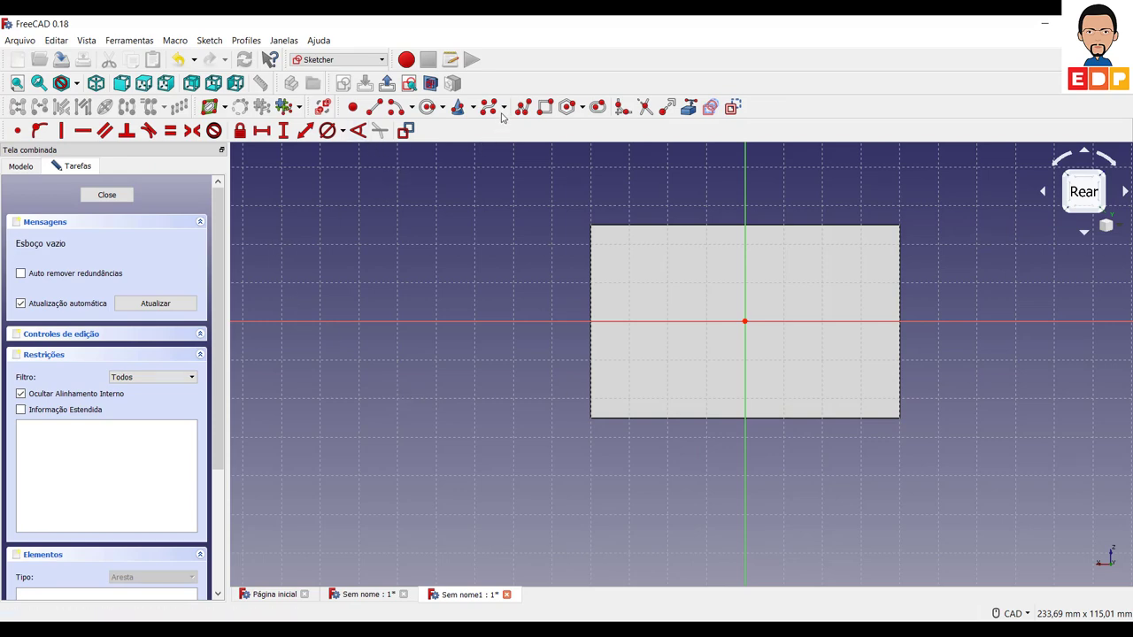
# Draw two concentric circles centred on the origin, one slightly larger than the other.
pyautogui.click(430, 107)
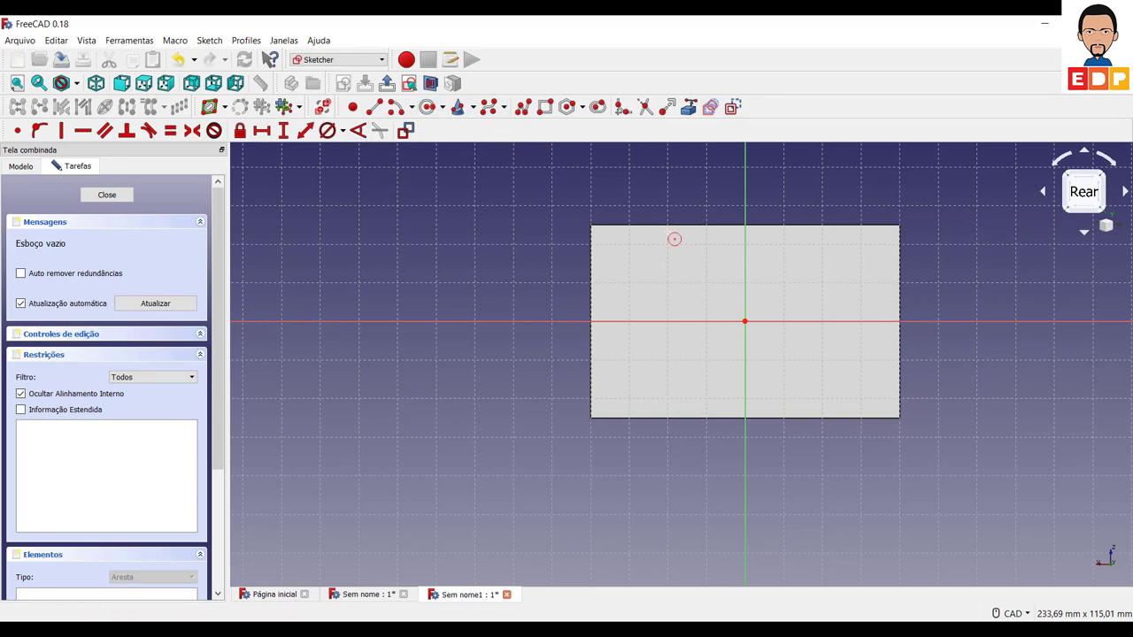
pyautogui.click(744, 322)
pyautogui.click(782, 299)
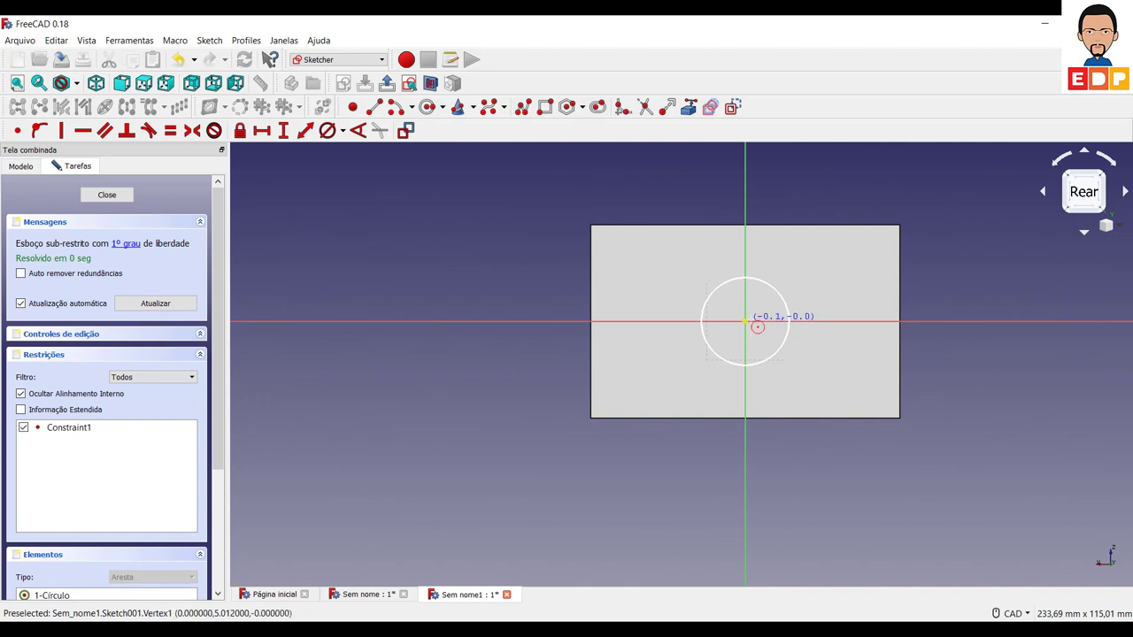
pyautogui.click(744, 321)
pyautogui.click(778, 319)
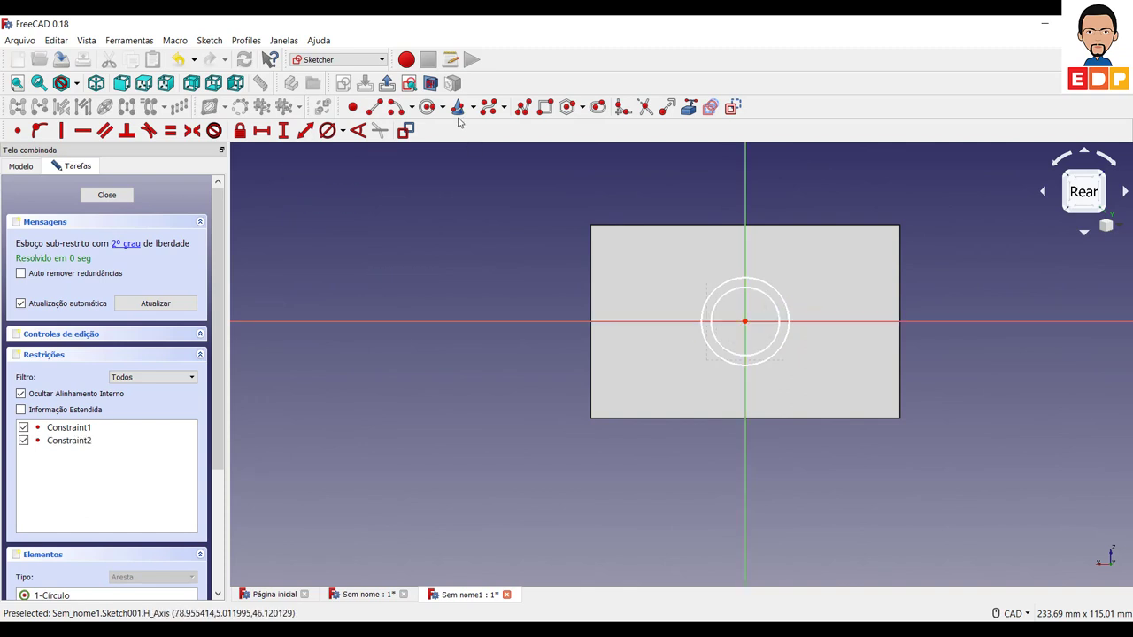
# Give the circles 20 mm and 16 mm diameters, tidy the labels and close the sketch.
pyautogui.click(329, 133)
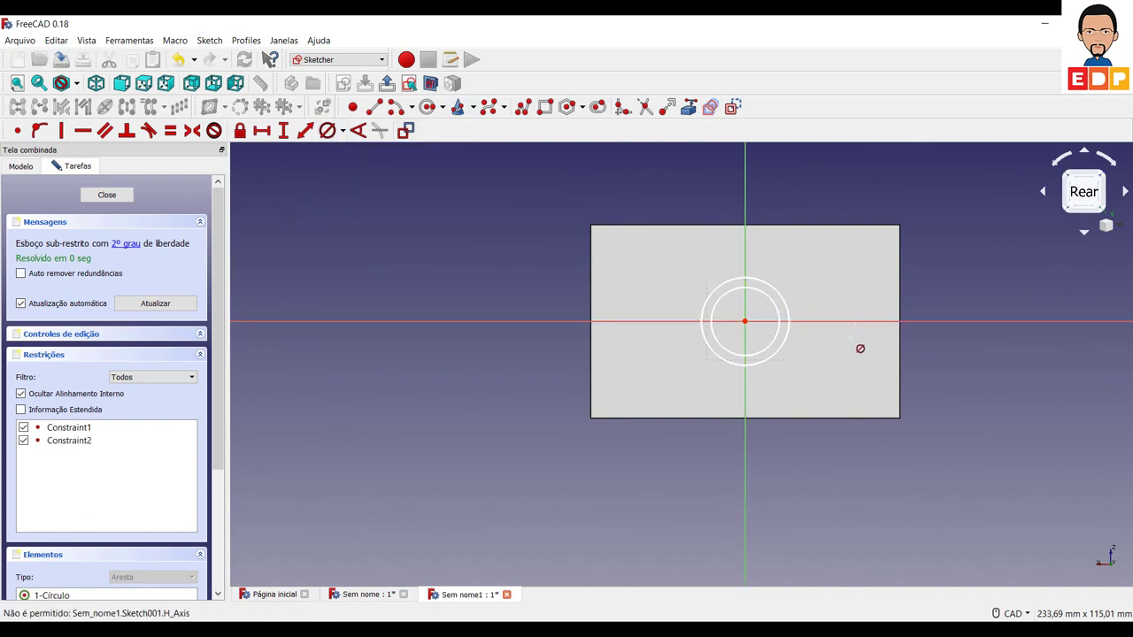
pyautogui.click(779, 341)
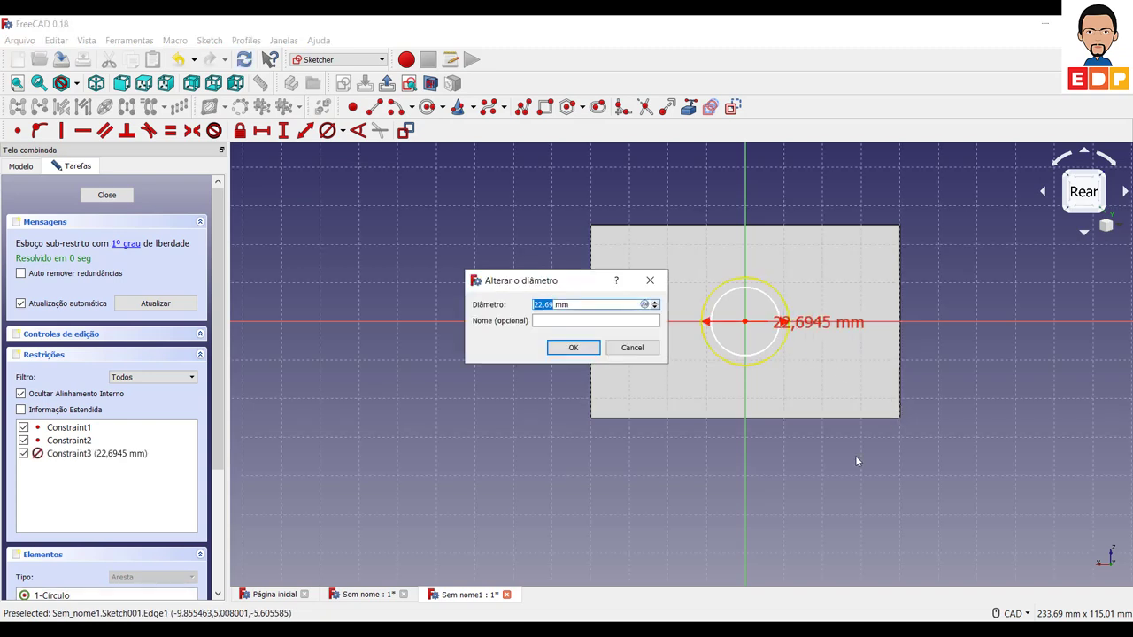
pyautogui.write('20')
pyautogui.press('Return')
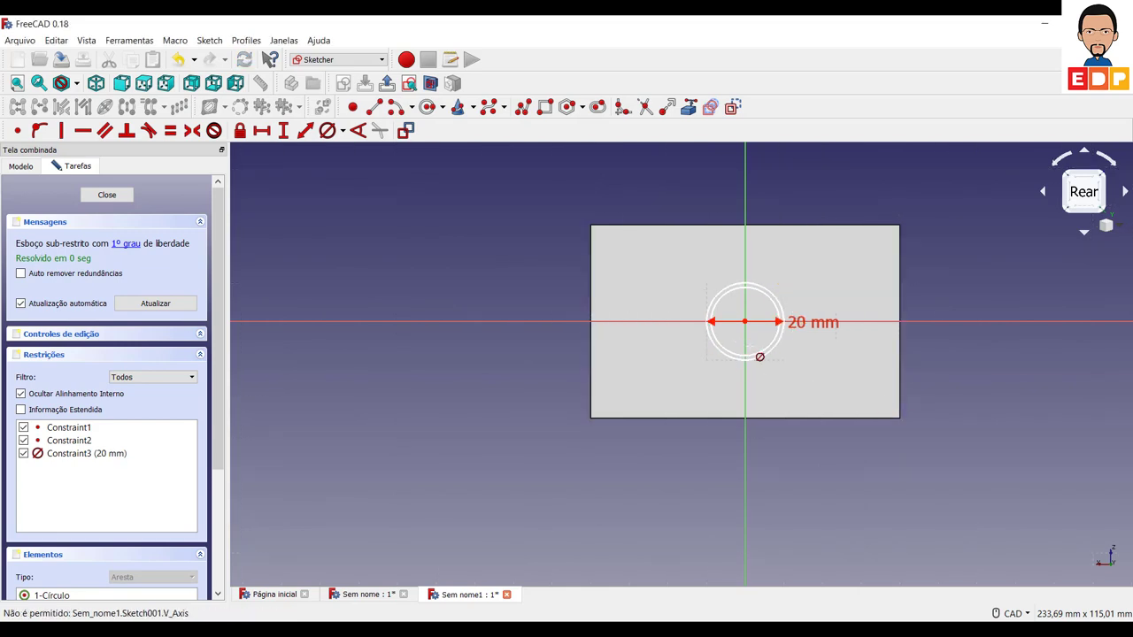
pyautogui.click(759, 355)
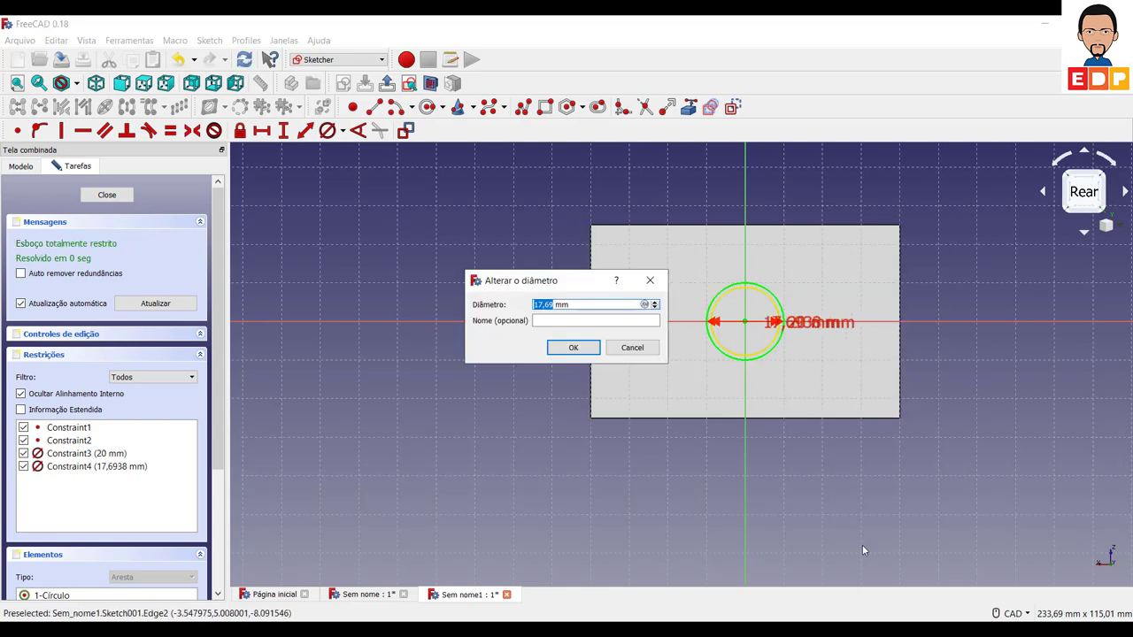
pyautogui.write('1')
pyautogui.press('Return')
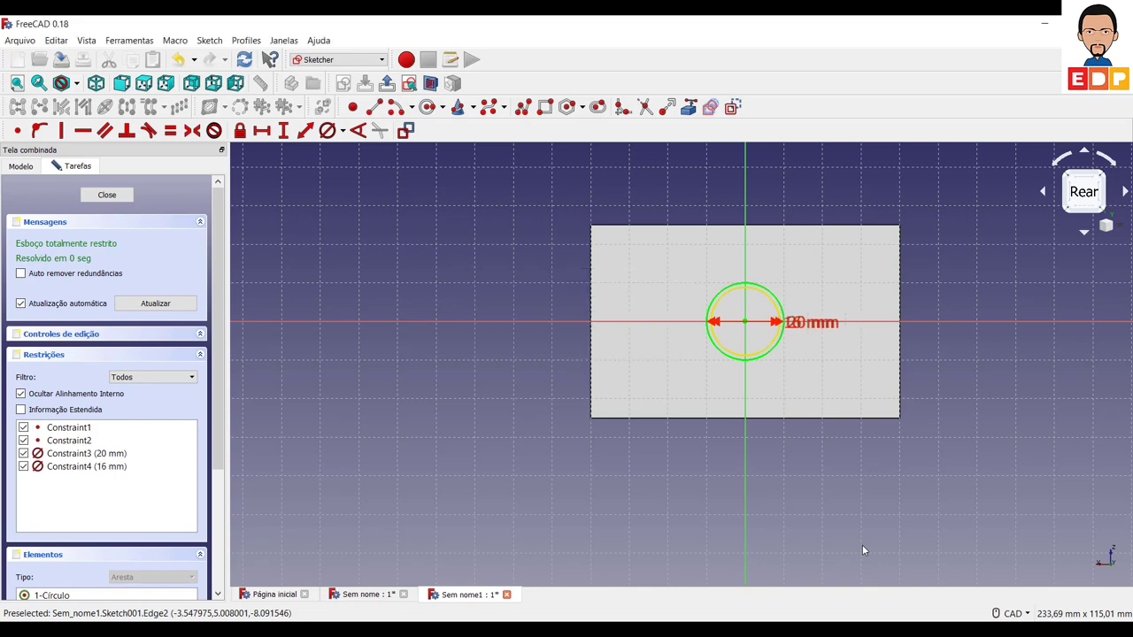
pyautogui.rightClick(698, 362)
pyautogui.moveTo(792, 326)
pyautogui.mouseDown()
pyautogui.moveTo(809, 400)
pyautogui.moveTo(832, 384)
pyautogui.moveTo(849, 257)
pyautogui.moveTo(833, 286)
pyautogui.mouseUp()
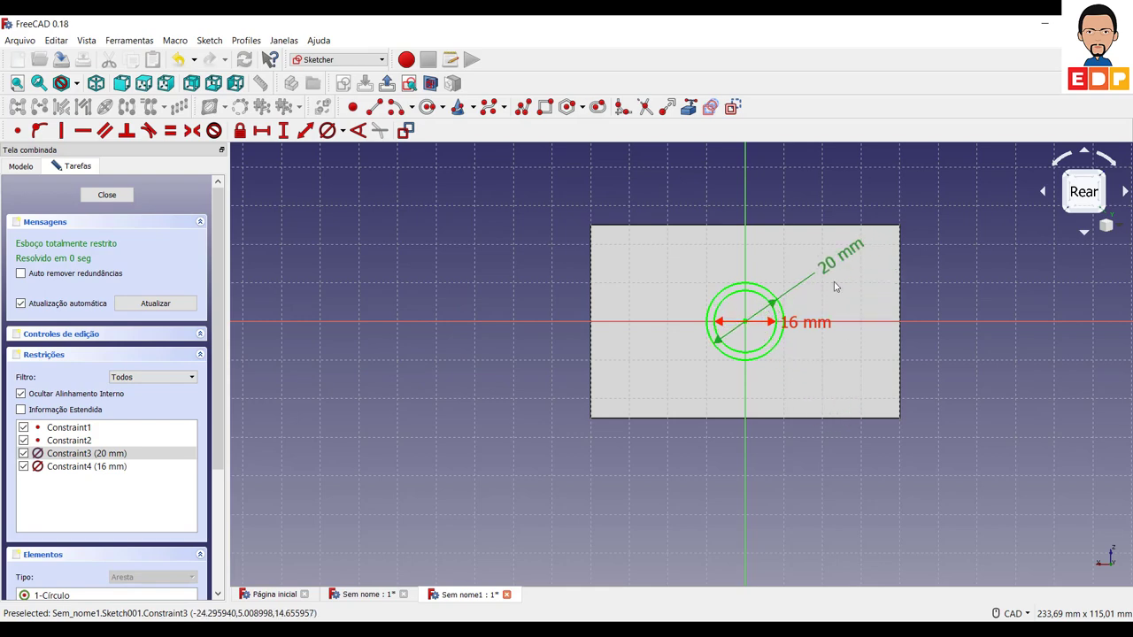
pyautogui.moveTo(803, 323); pyautogui.dragTo(838, 386)
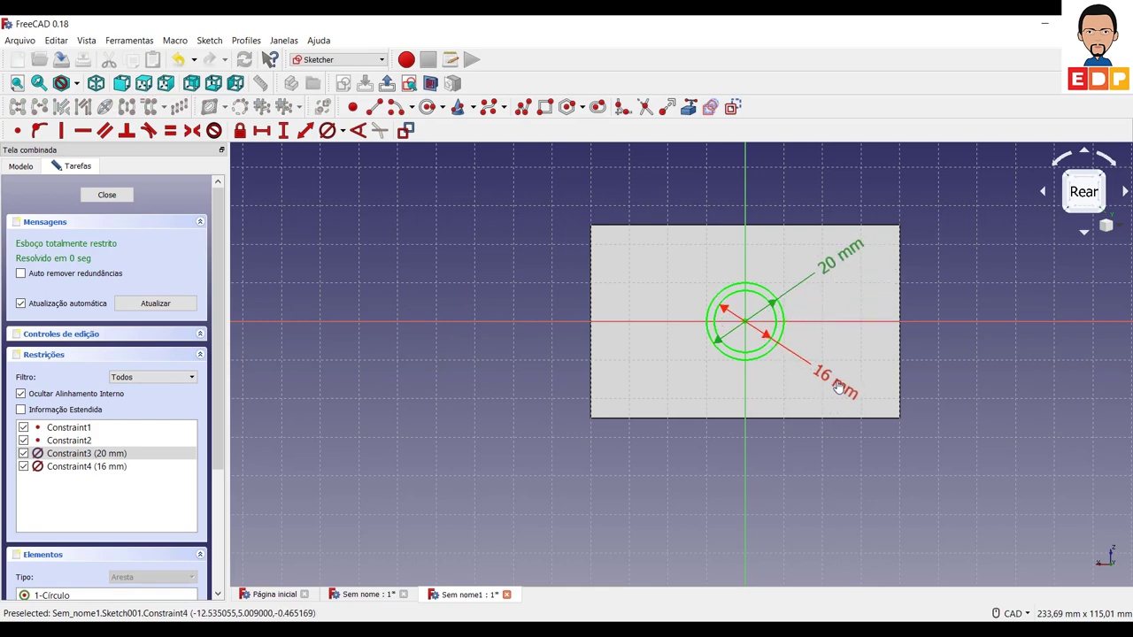
pyautogui.click(107, 194)
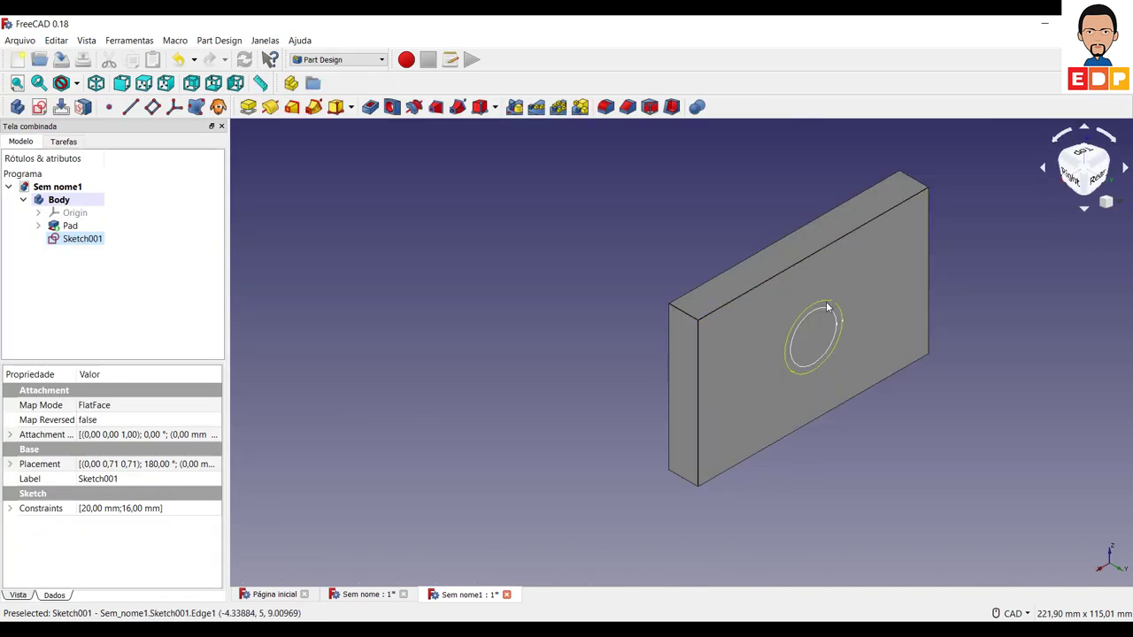
# Pad the ring sketch 20 mm into the central tube and select the plate's front face.
pyautogui.click(249, 107)
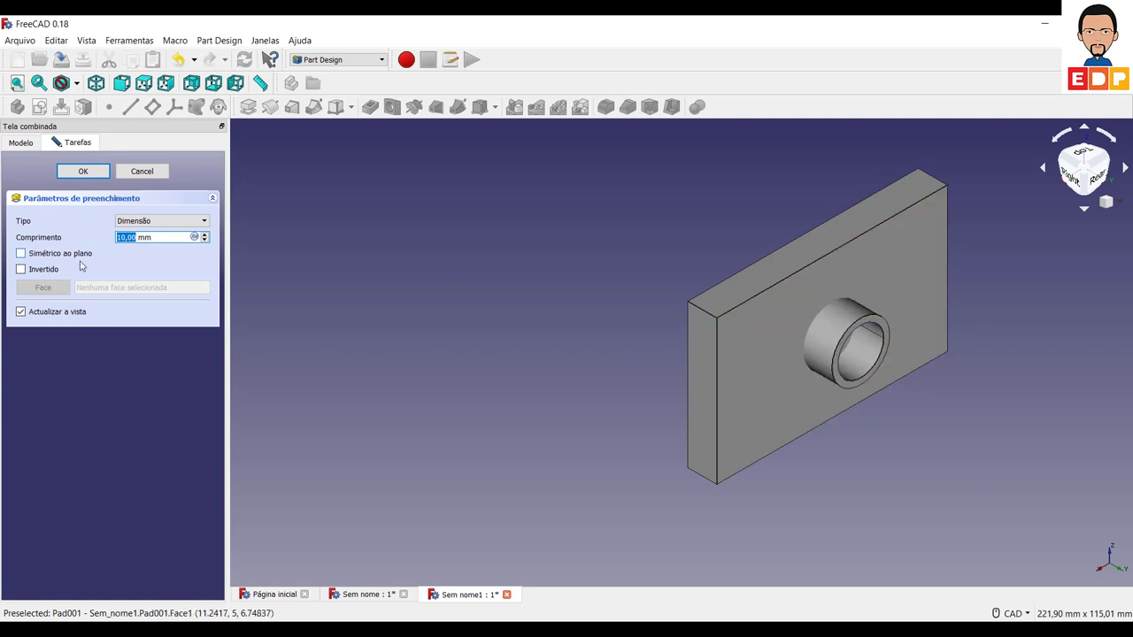
pyautogui.write('20')
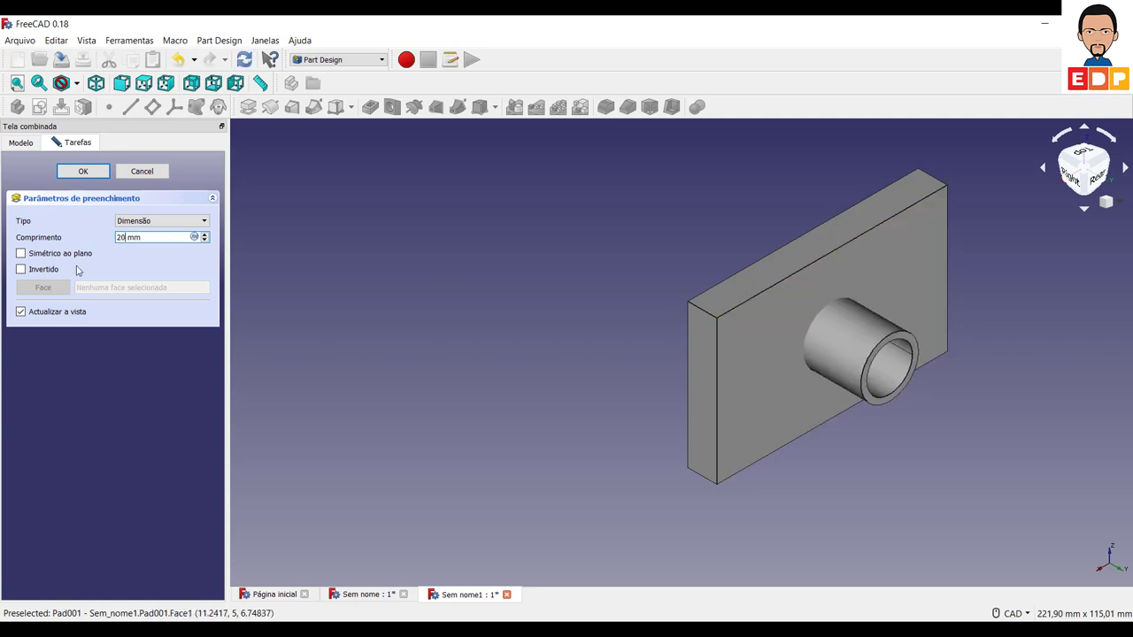
pyautogui.press('Return')
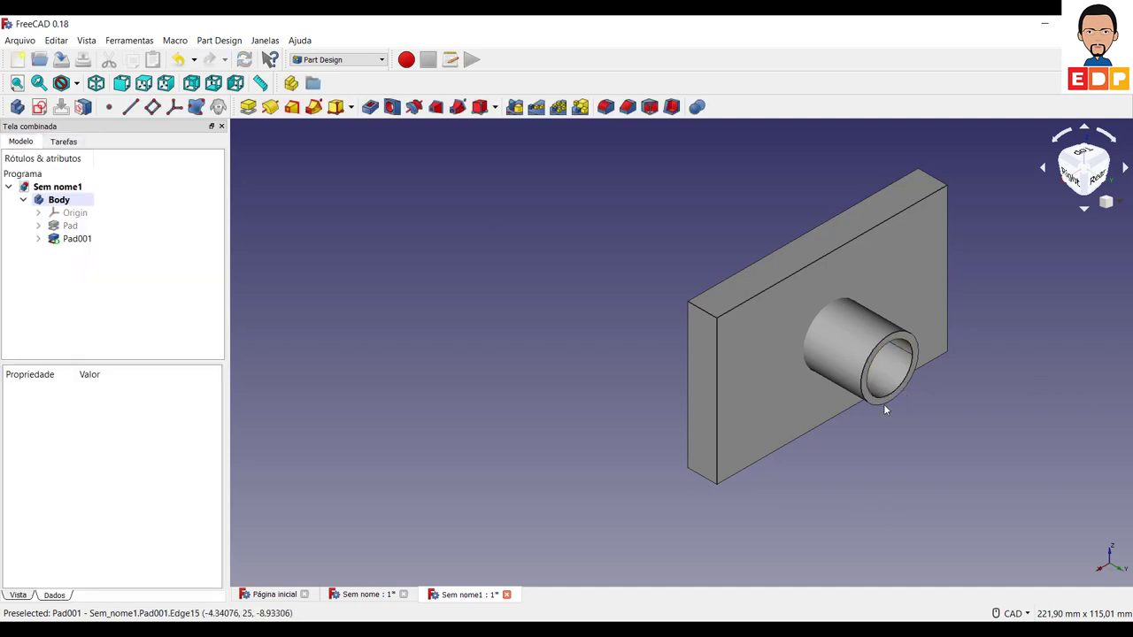
pyautogui.click(765, 401)
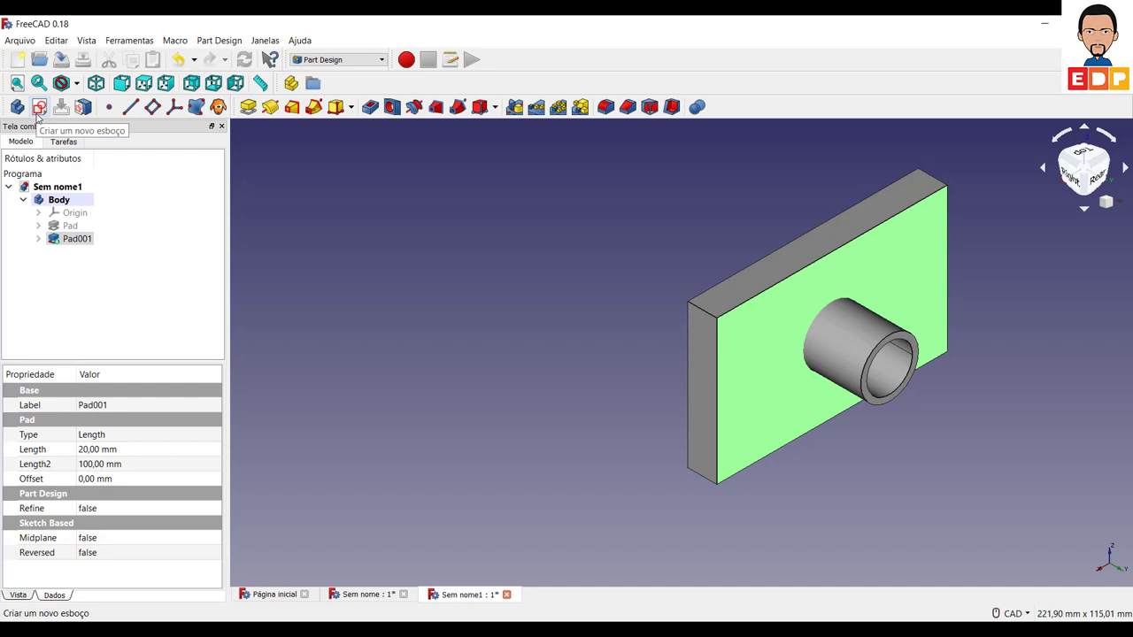
# Open a new sketch on the selected plate face and draw a small circle left of the tube.
pyautogui.click(38, 112)
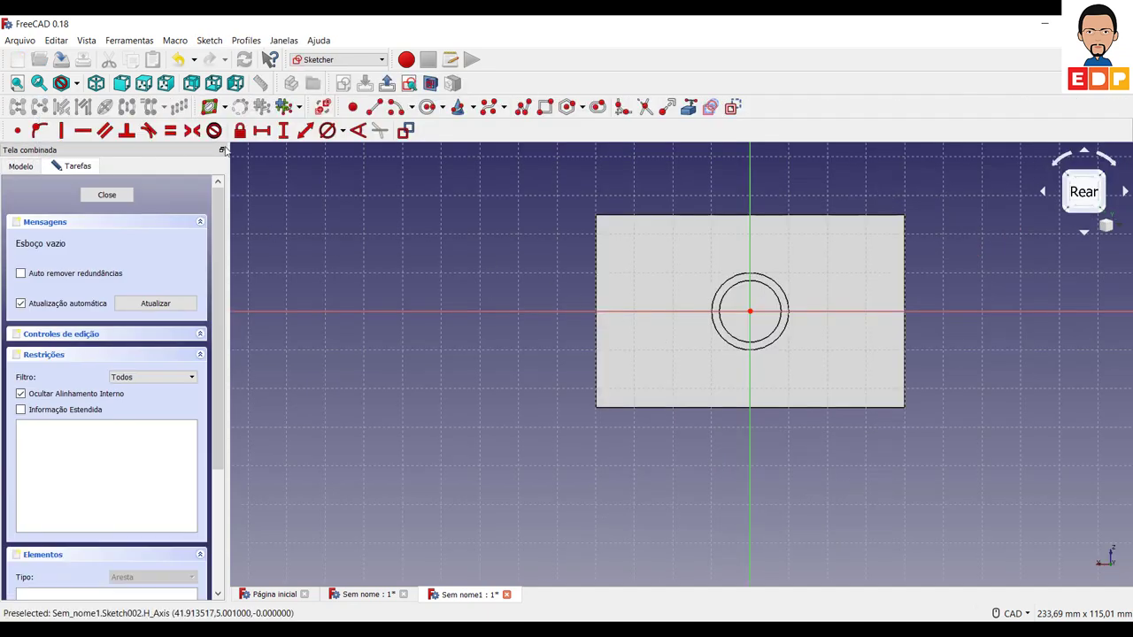
pyautogui.click(429, 108)
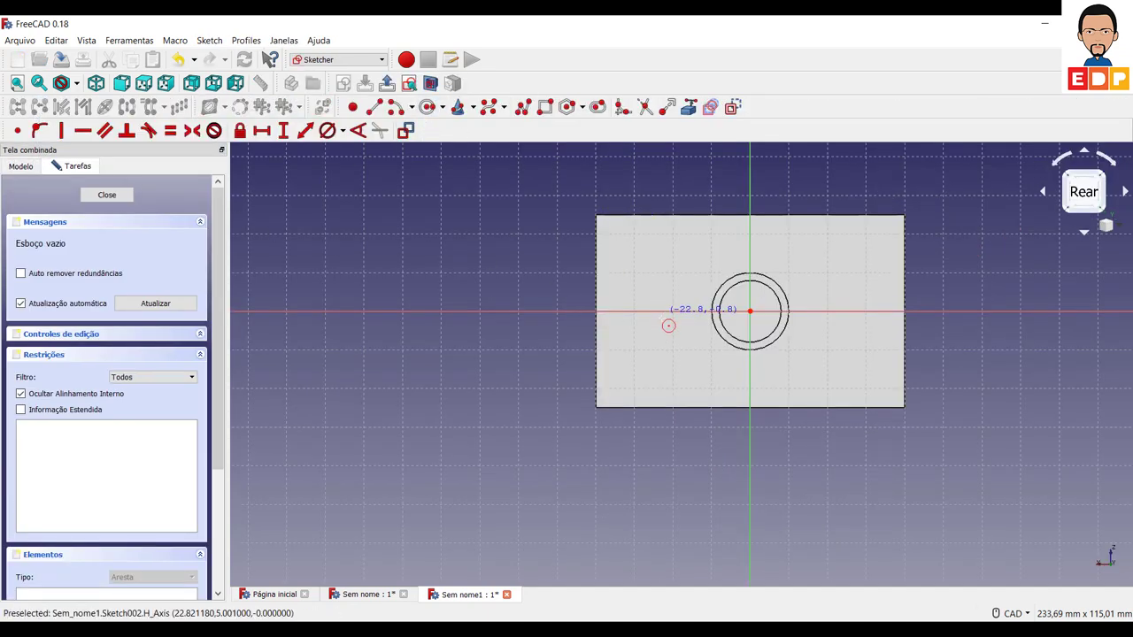
pyautogui.click(519, 291)
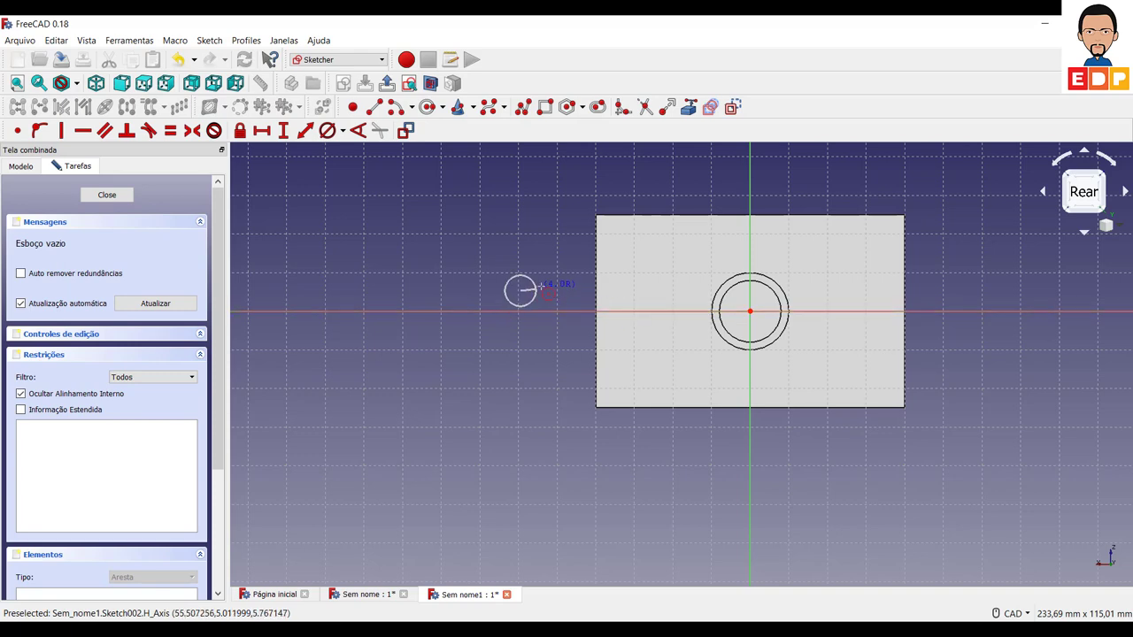
pyautogui.click(541, 295)
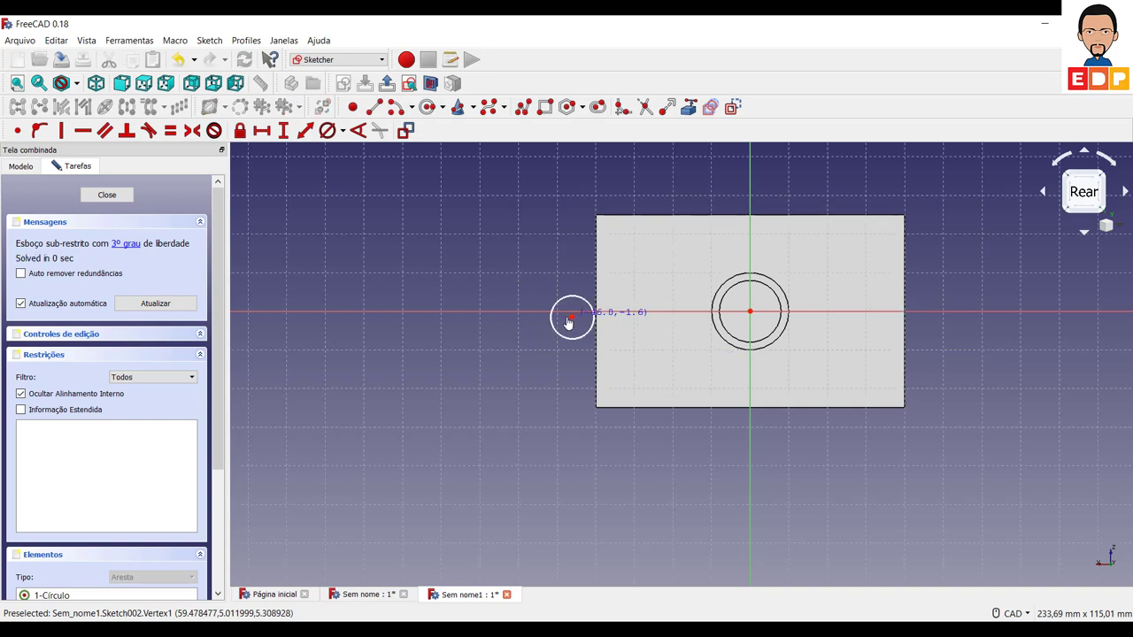
# Slide the small circle inside the plate and fix its centre 30 mm horizontally from the tube centre.
pyautogui.click(541, 338)
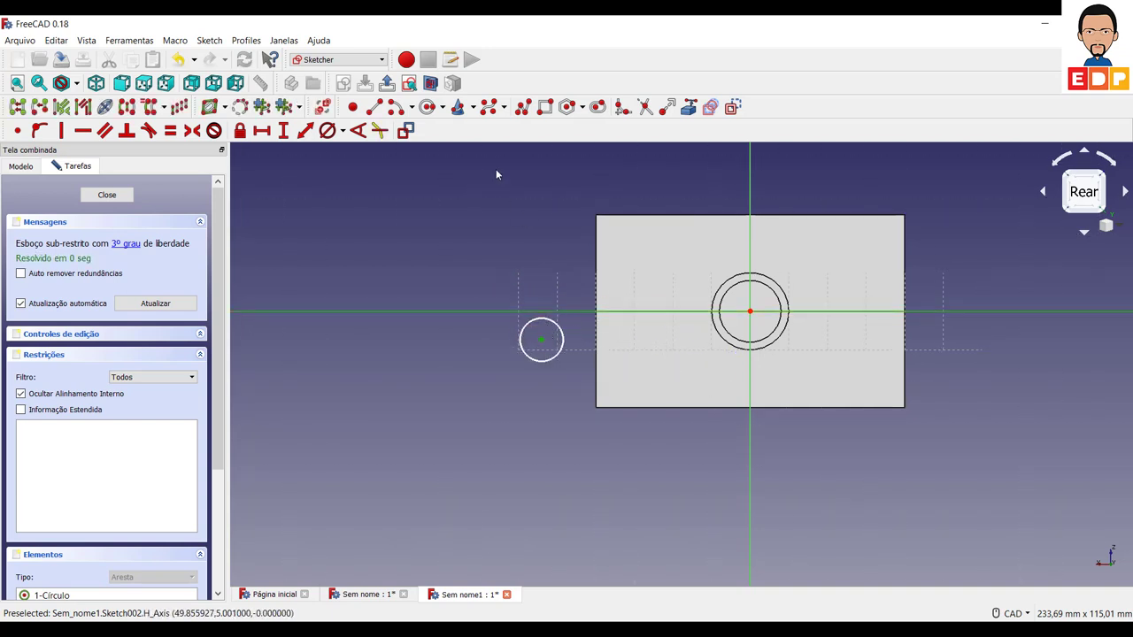
pyautogui.click(39, 131)
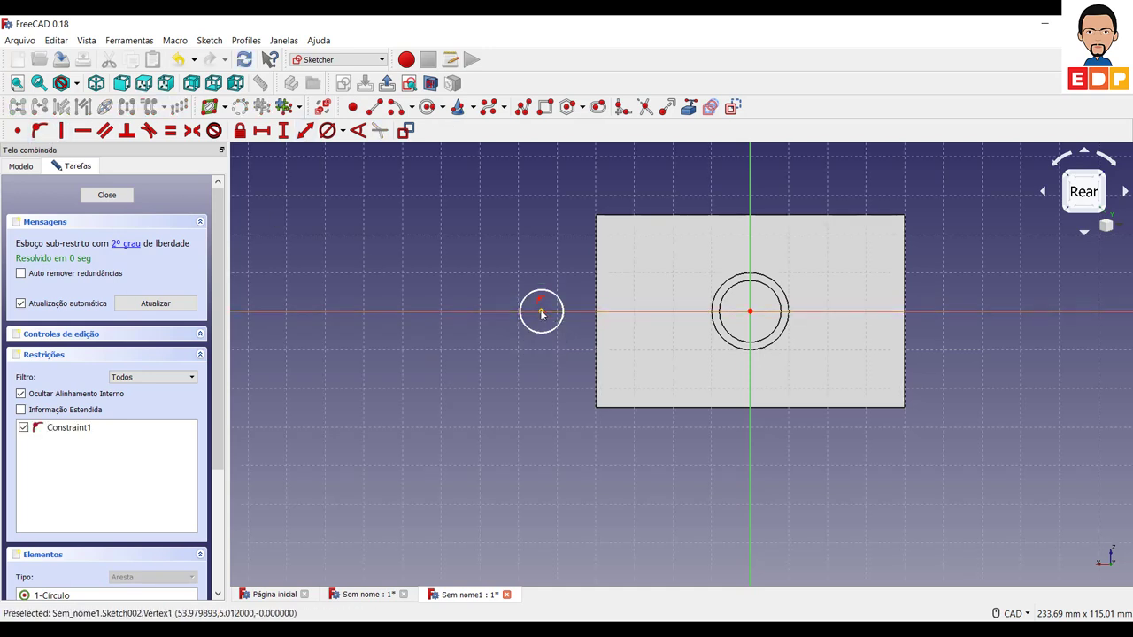
pyautogui.moveTo(540, 314); pyautogui.dragTo(644, 314)
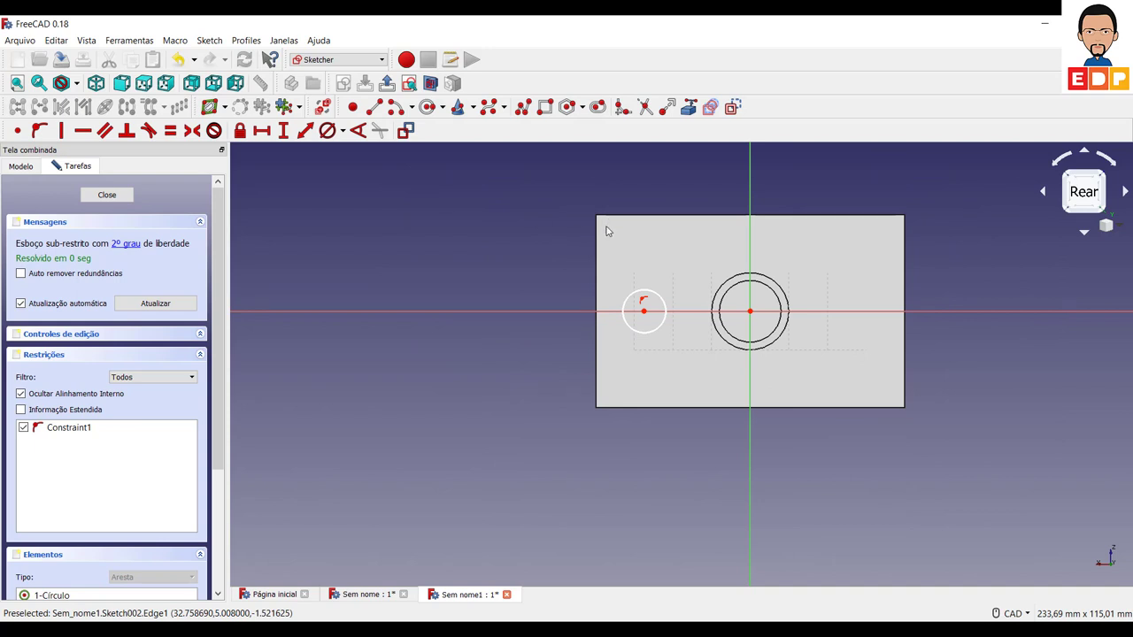
pyautogui.click(644, 313)
pyautogui.click(750, 313)
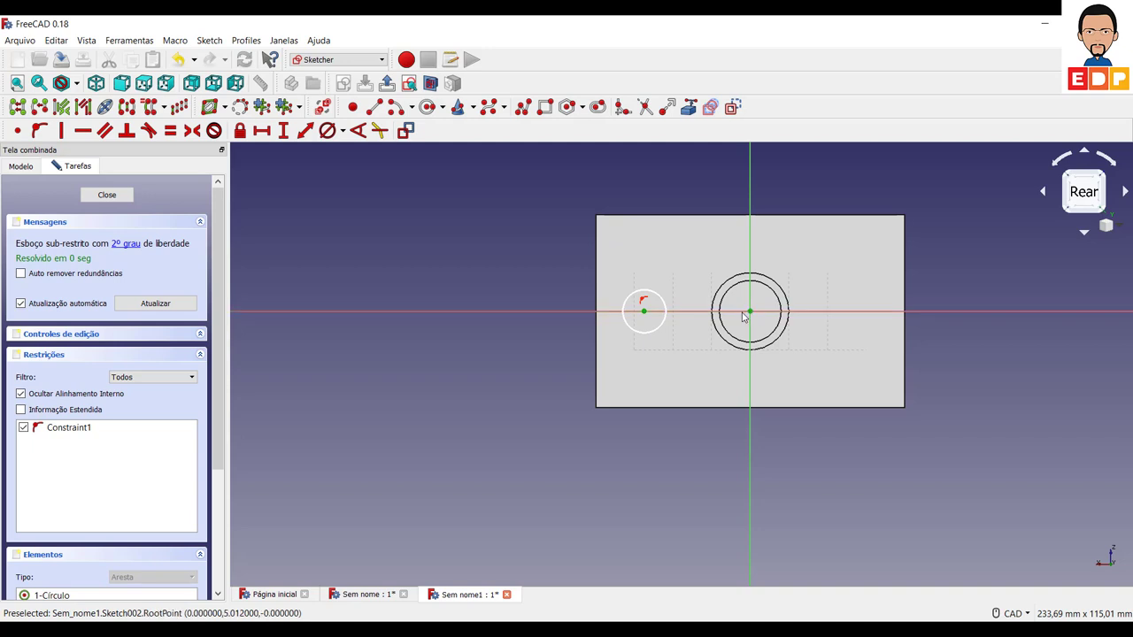
pyautogui.click(261, 130)
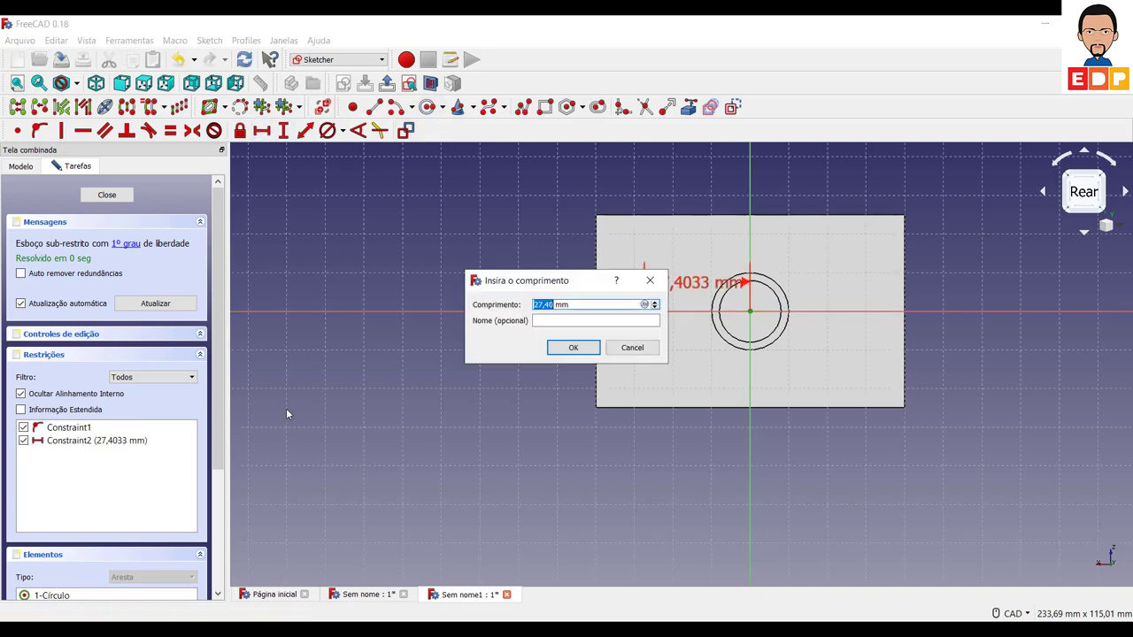
pyautogui.write('2')
pyautogui.write('0')
pyautogui.press('Return')
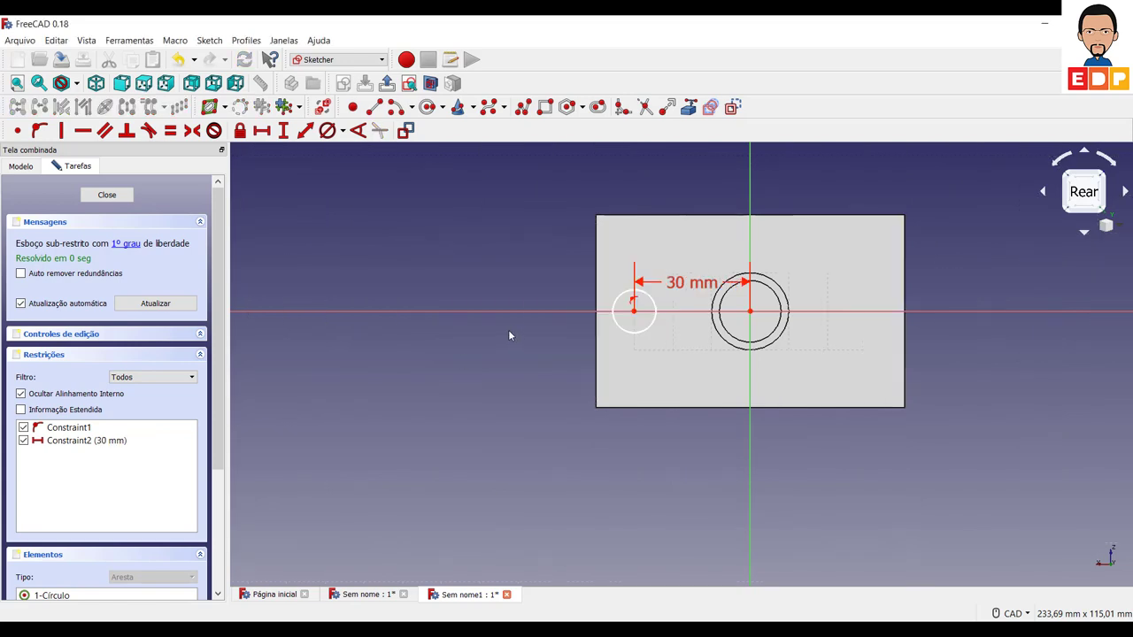
# Constrain the small circle's centre onto the horizontal axis with Point onto Object.
pyautogui.click(633, 309)
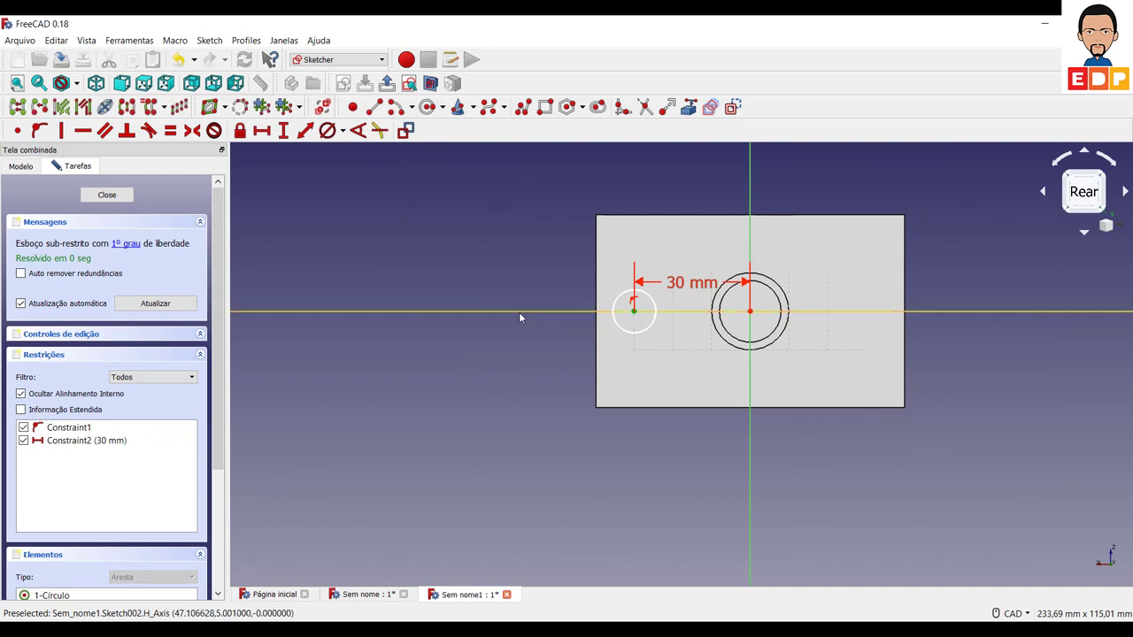
pyautogui.click(533, 401)
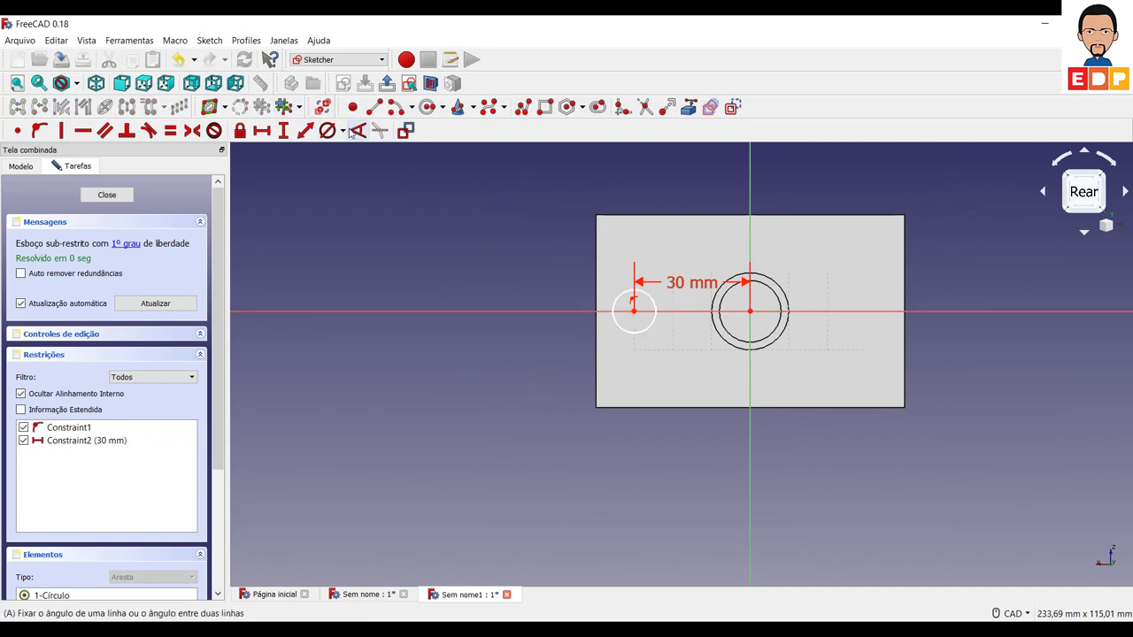
pyautogui.click(427, 106)
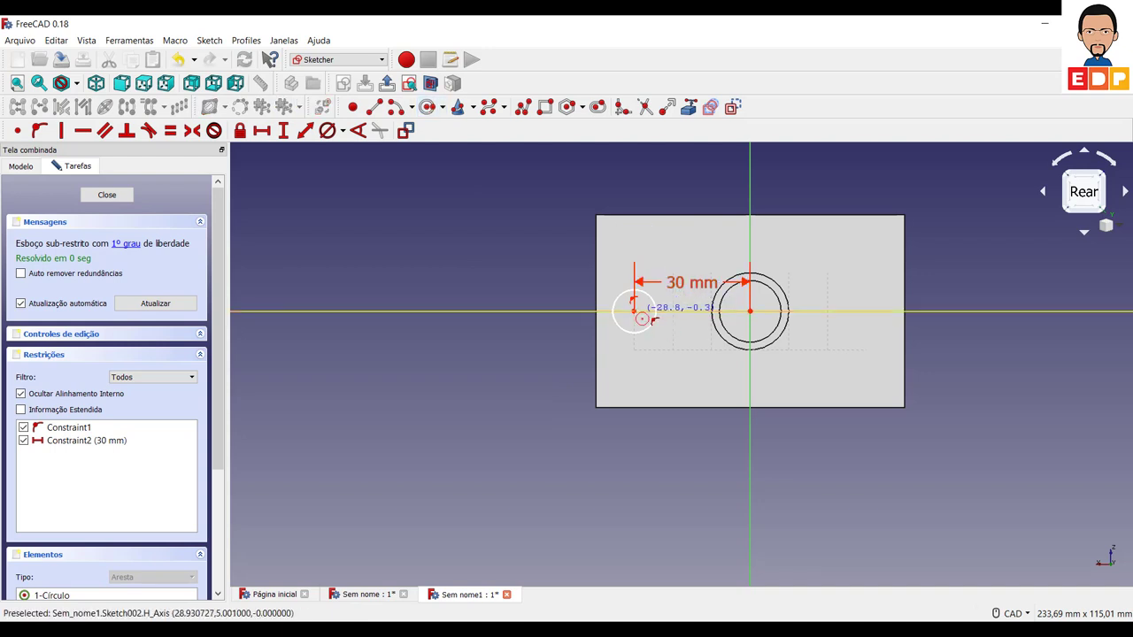
pyautogui.click(633, 310)
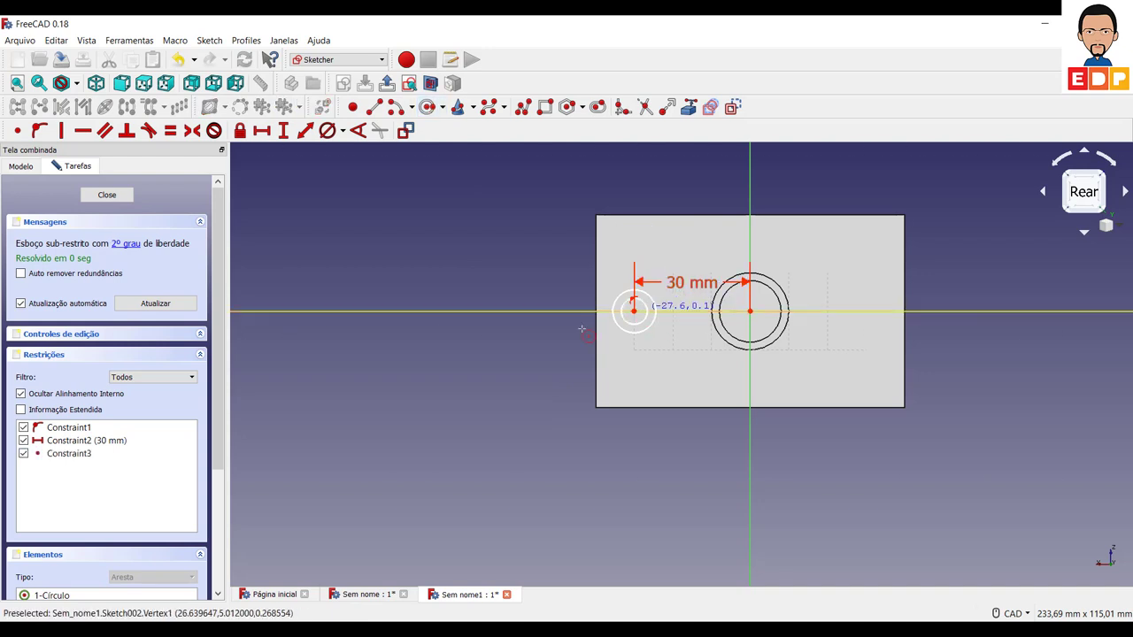
pyautogui.press('Escape')
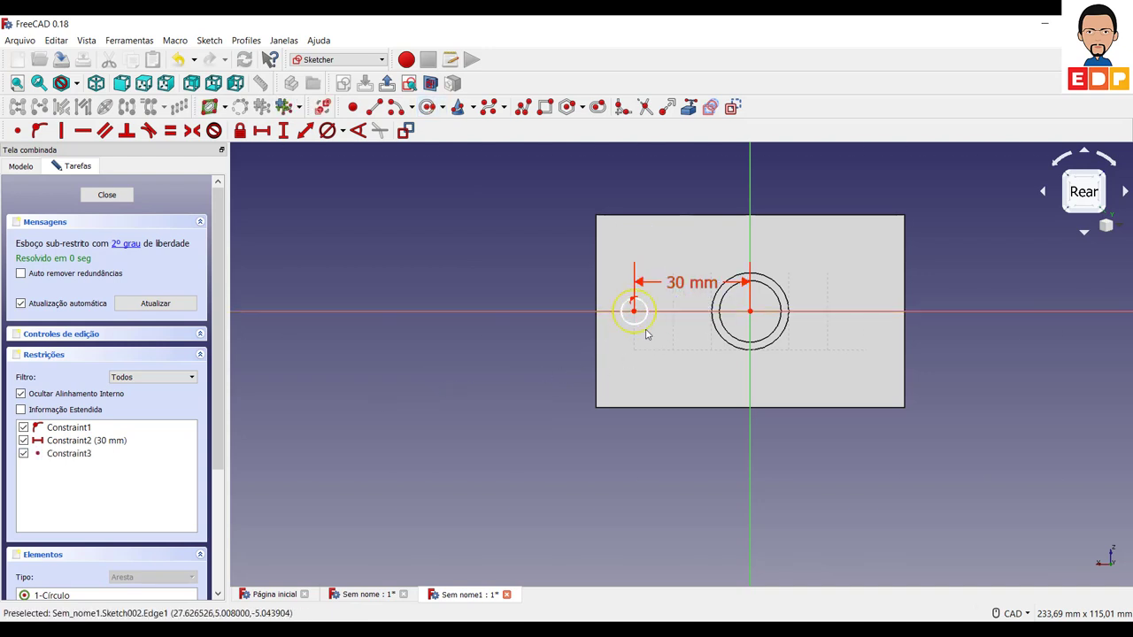
pyautogui.click(634, 289)
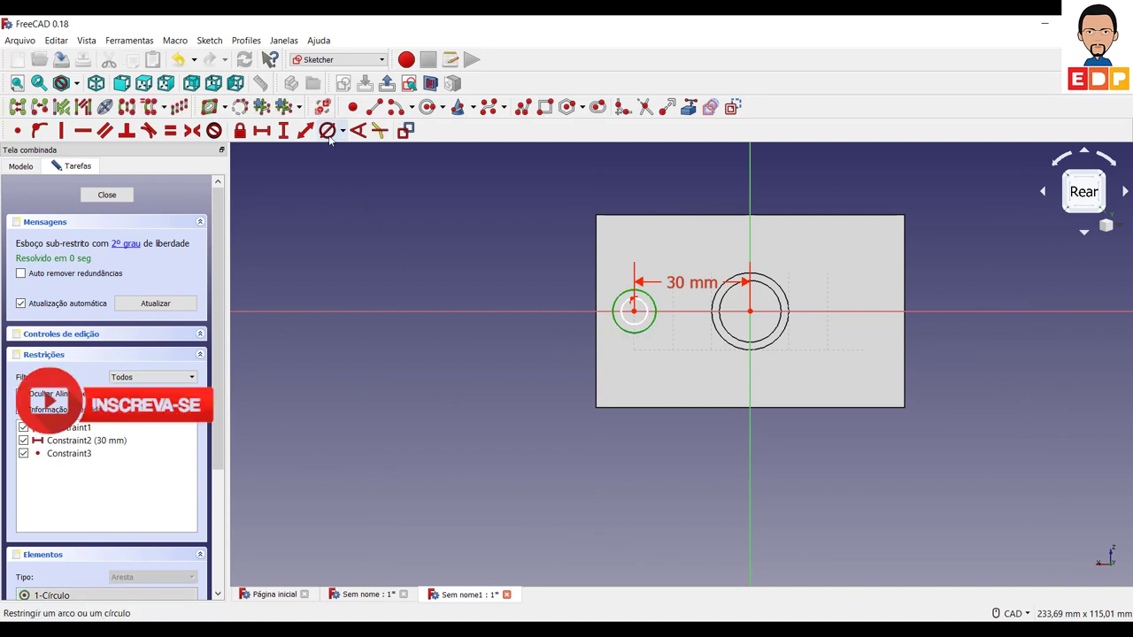
# Give the small circles 10 mm and 8 mm diameters, tidy the labels and close the sketch.
pyautogui.click(327, 131)
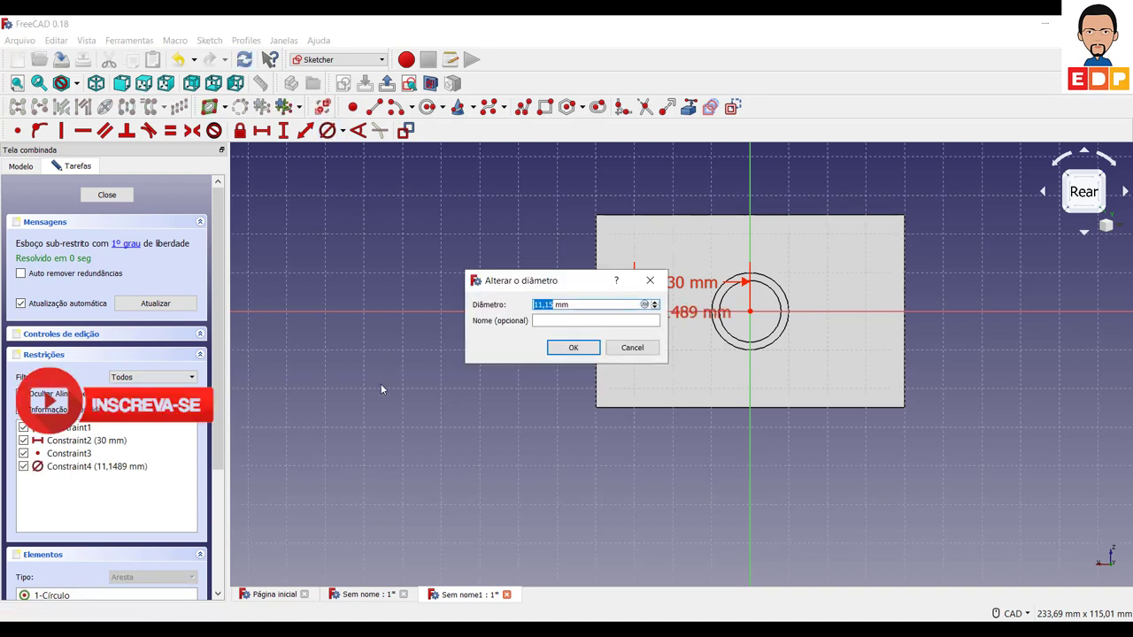
pyautogui.write('10')
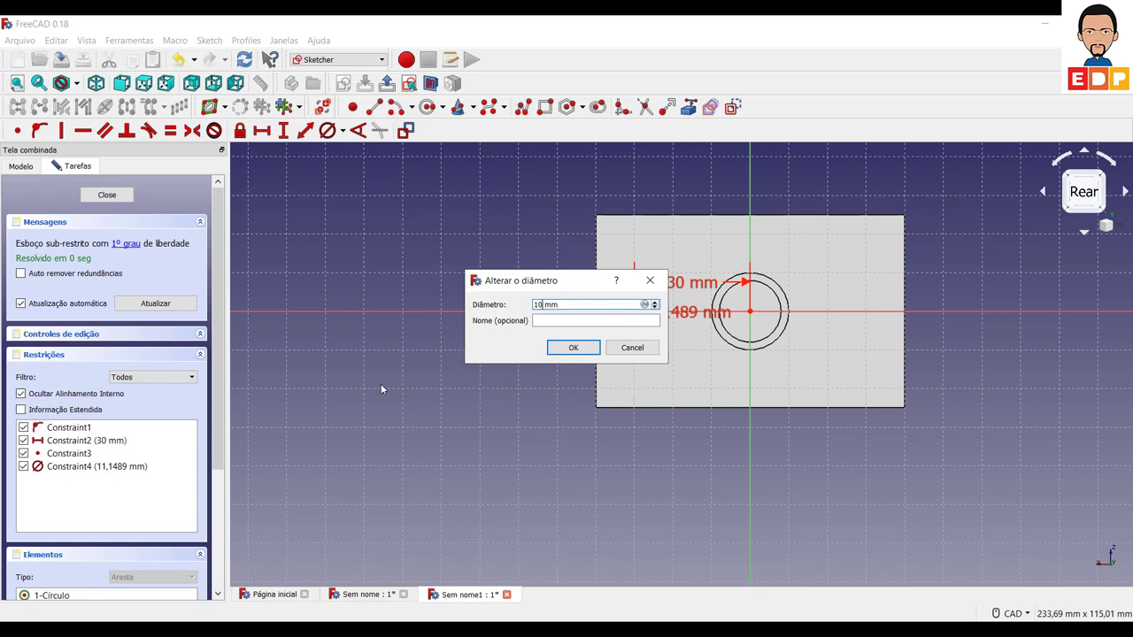
pyautogui.press('Return')
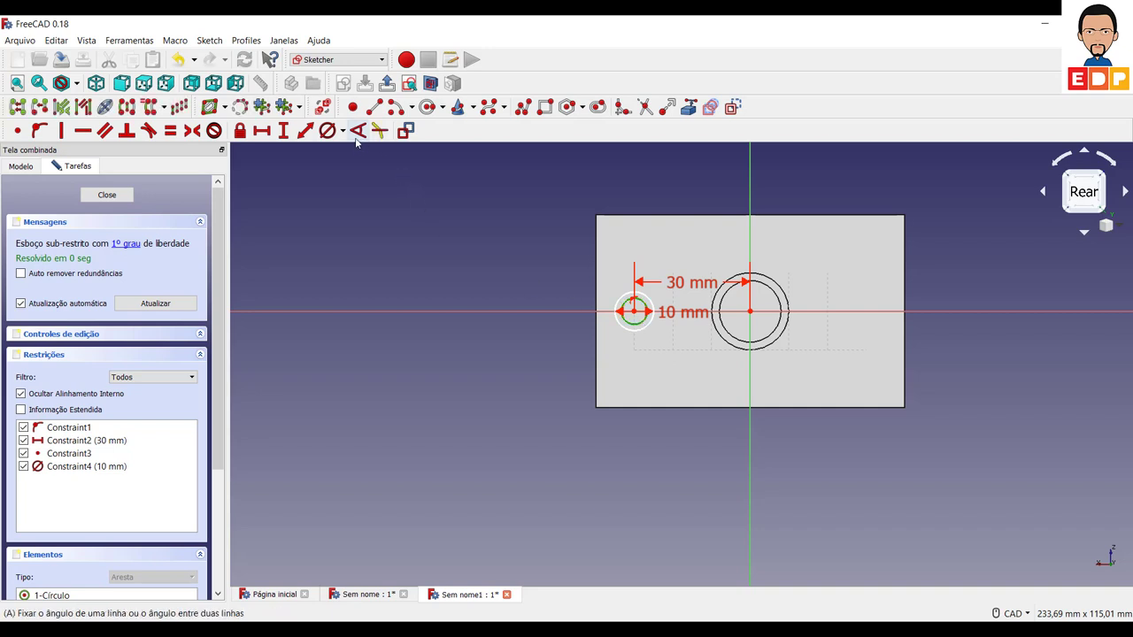
pyautogui.click(306, 130)
pyautogui.click(676, 345)
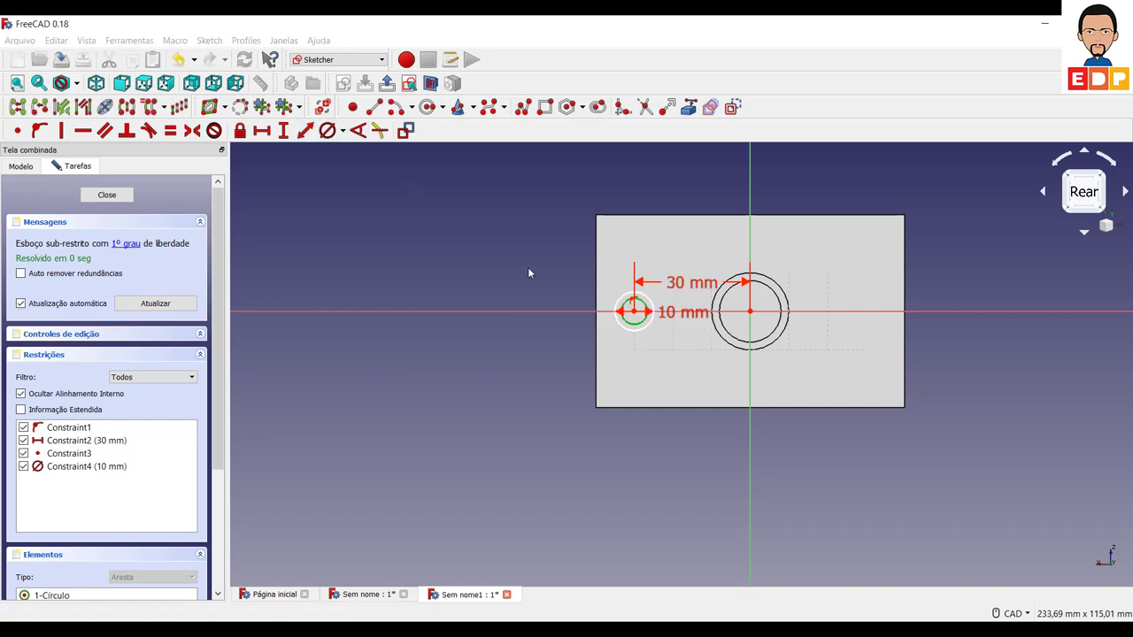
pyautogui.click(328, 130)
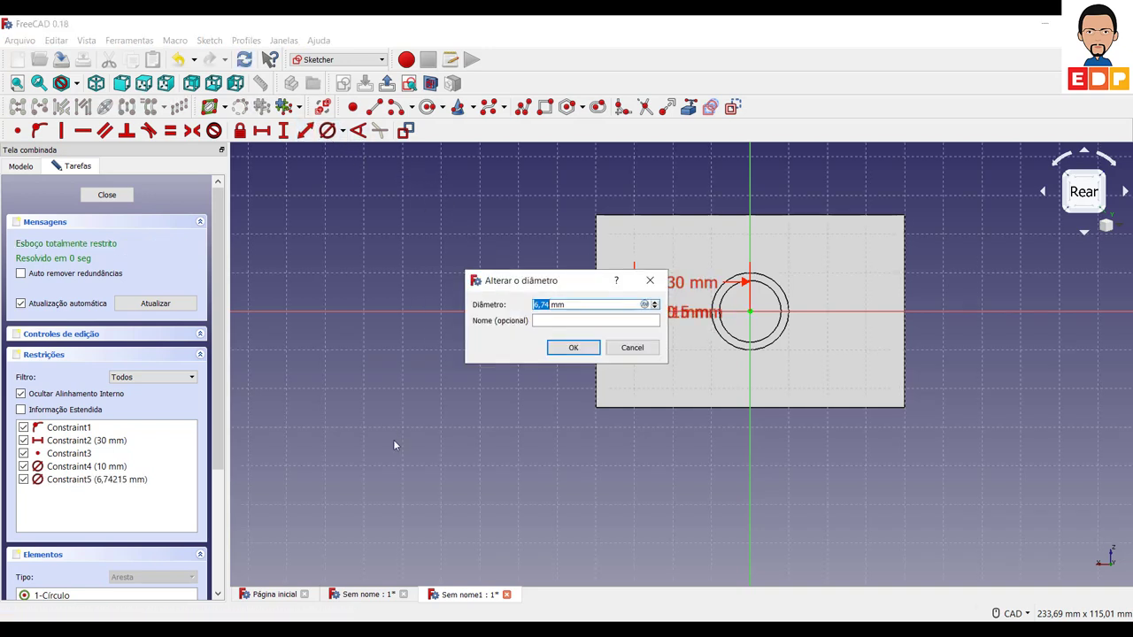
pyautogui.write('8')
pyautogui.press('Return')
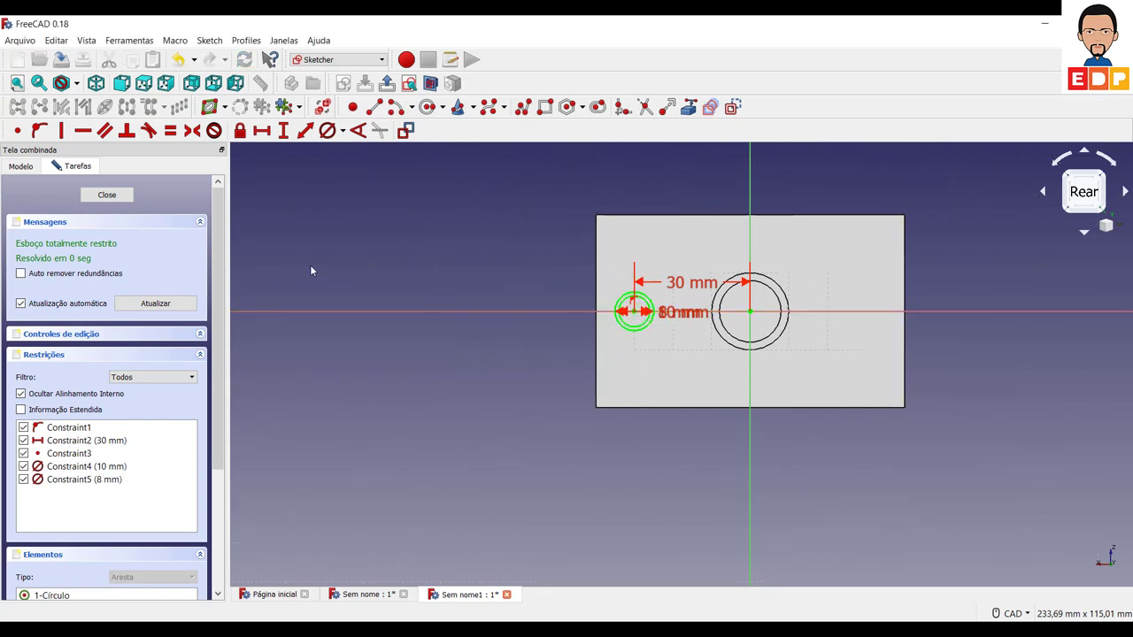
pyautogui.moveTo(708, 307); pyautogui.dragTo(511, 373)
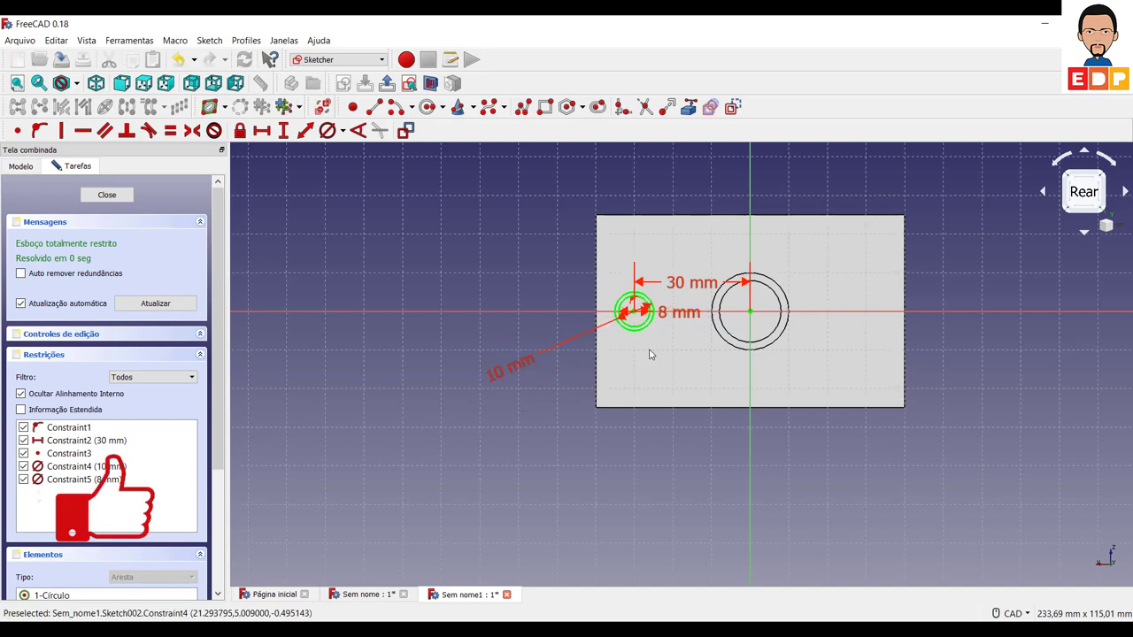
pyautogui.moveTo(678, 311); pyautogui.dragTo(681, 395)
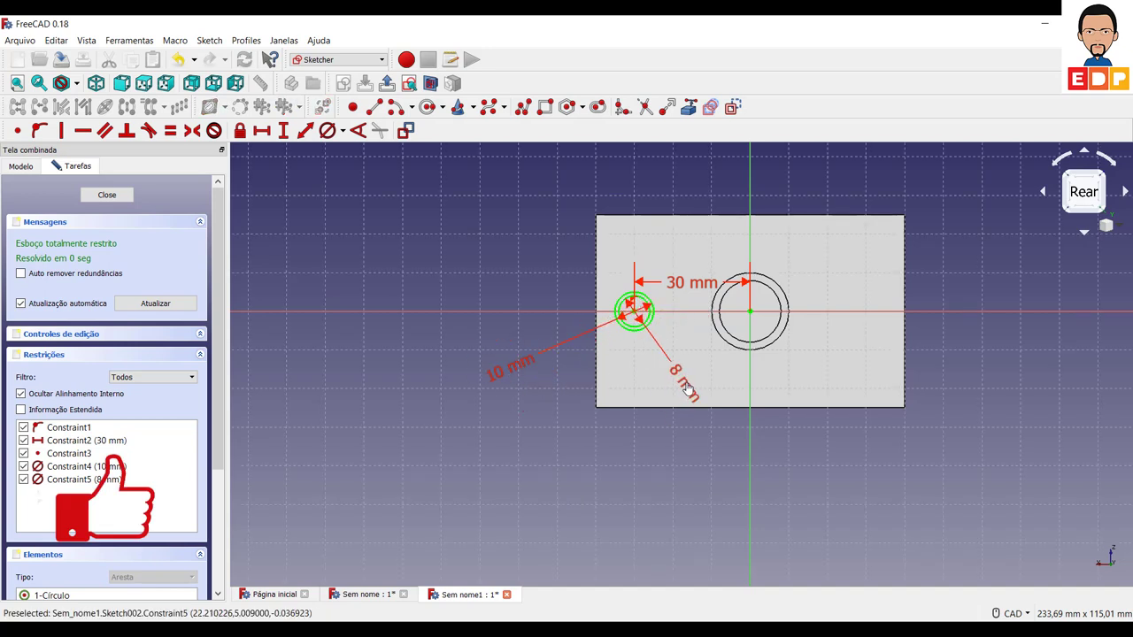
pyautogui.click(107, 194)
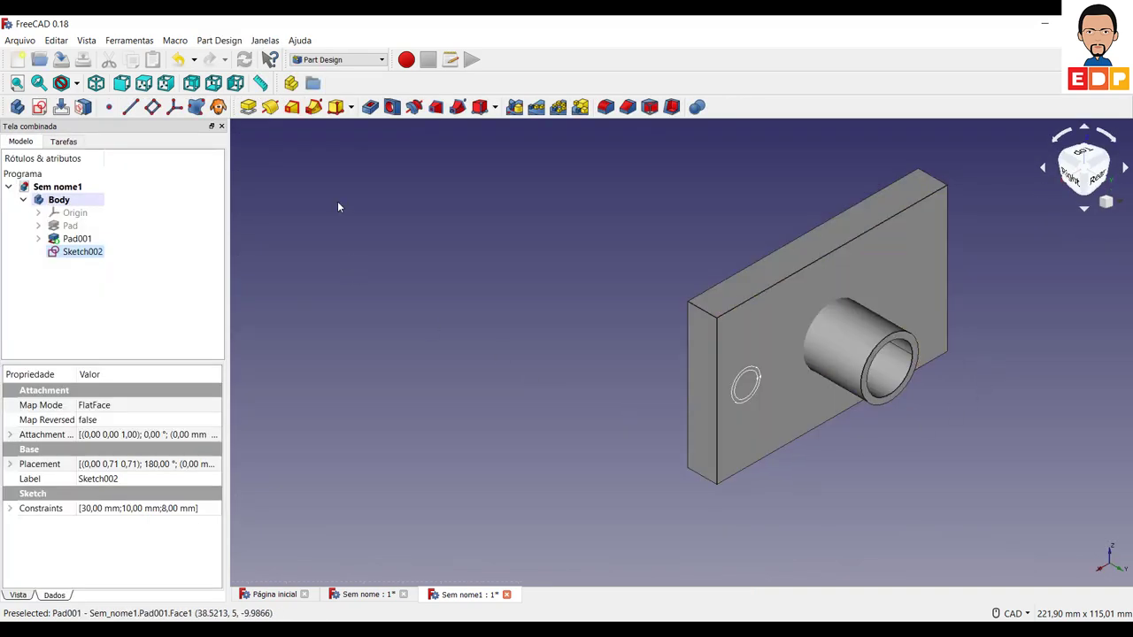
# Pad Sketch002 15 mm into a small hollow tube beside the central one.
pyautogui.click(248, 106)
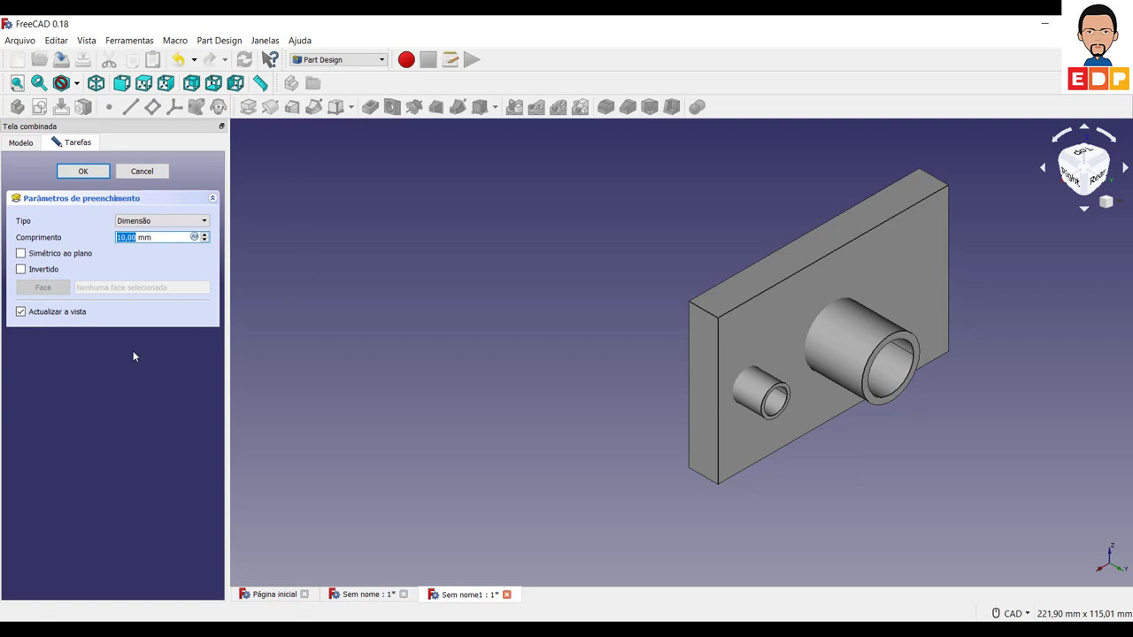
pyautogui.write('15')
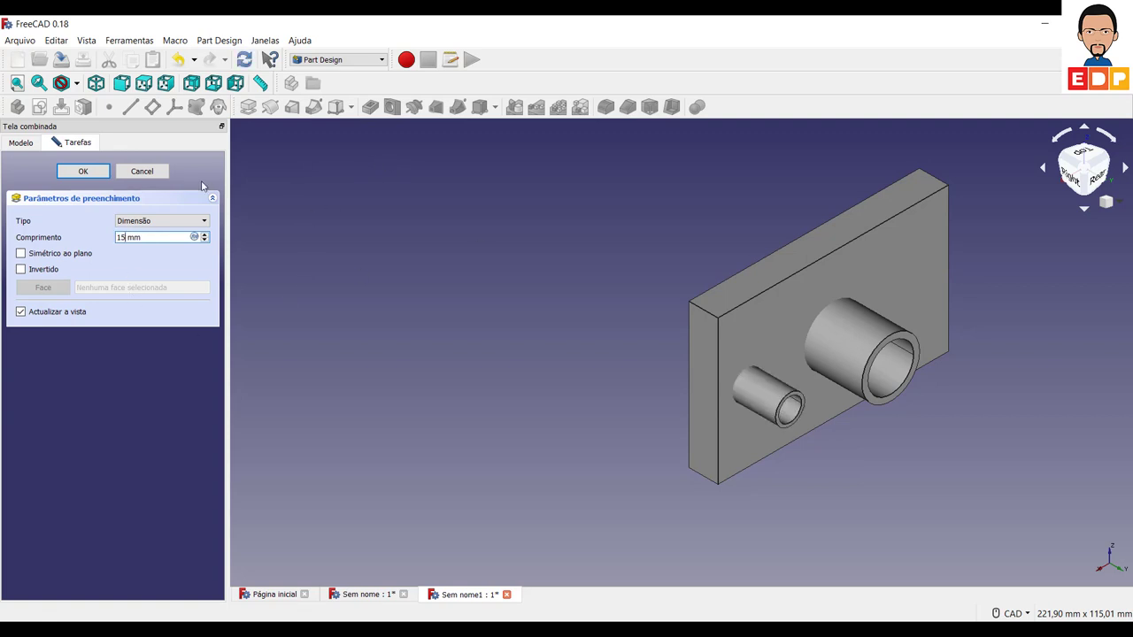
pyautogui.click(83, 171)
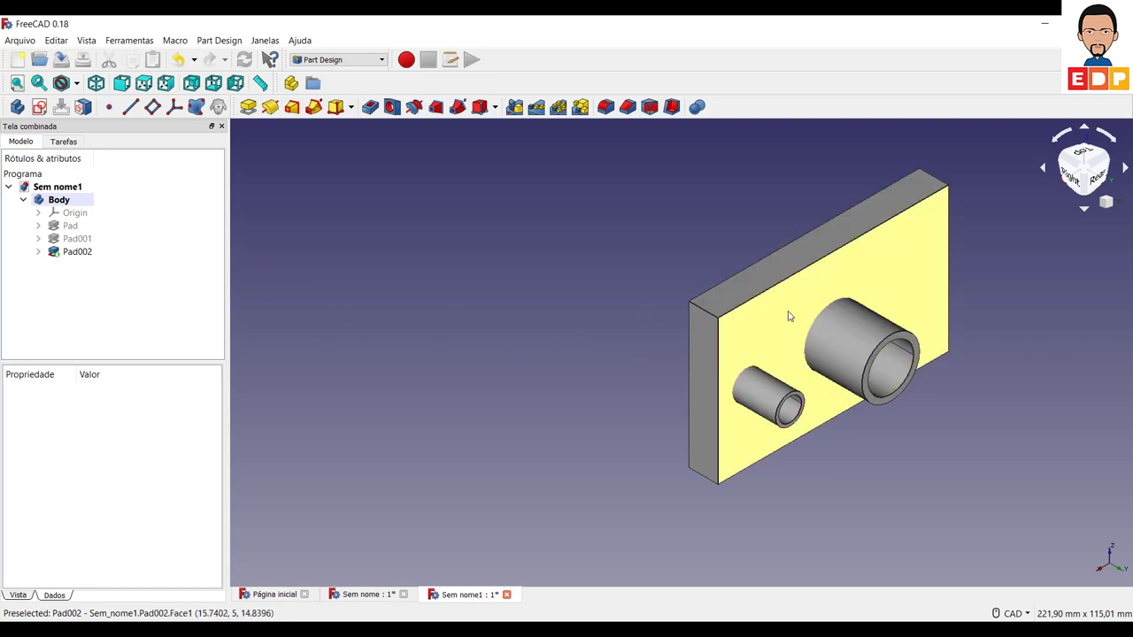
# Create a new sketch on XY_Plane.
pyautogui.click(39, 107)
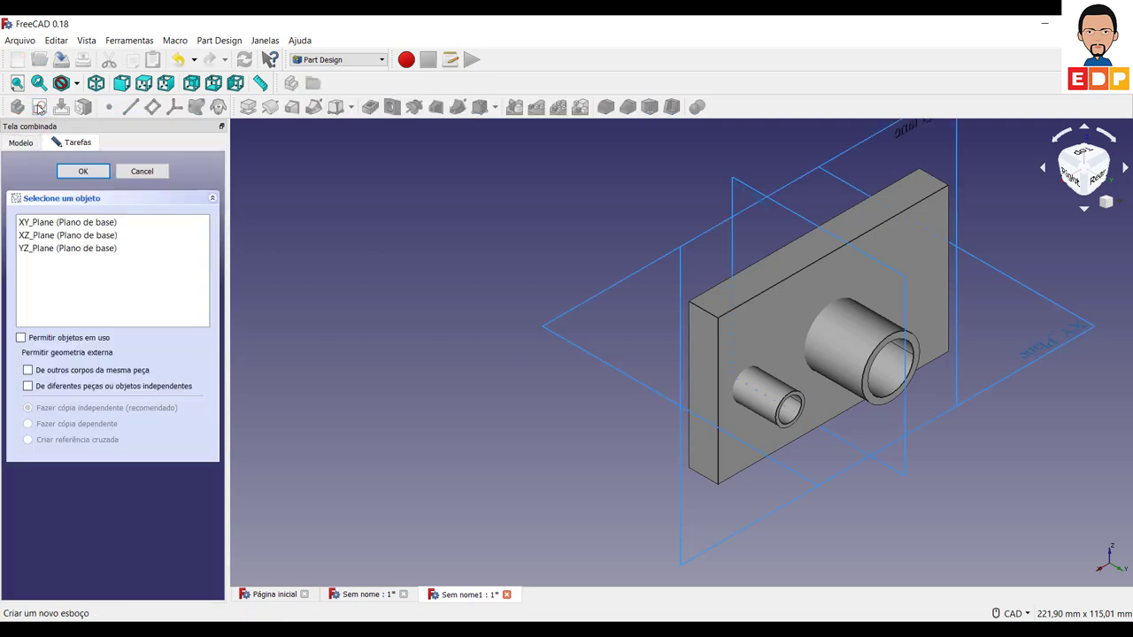
pyautogui.click(71, 227)
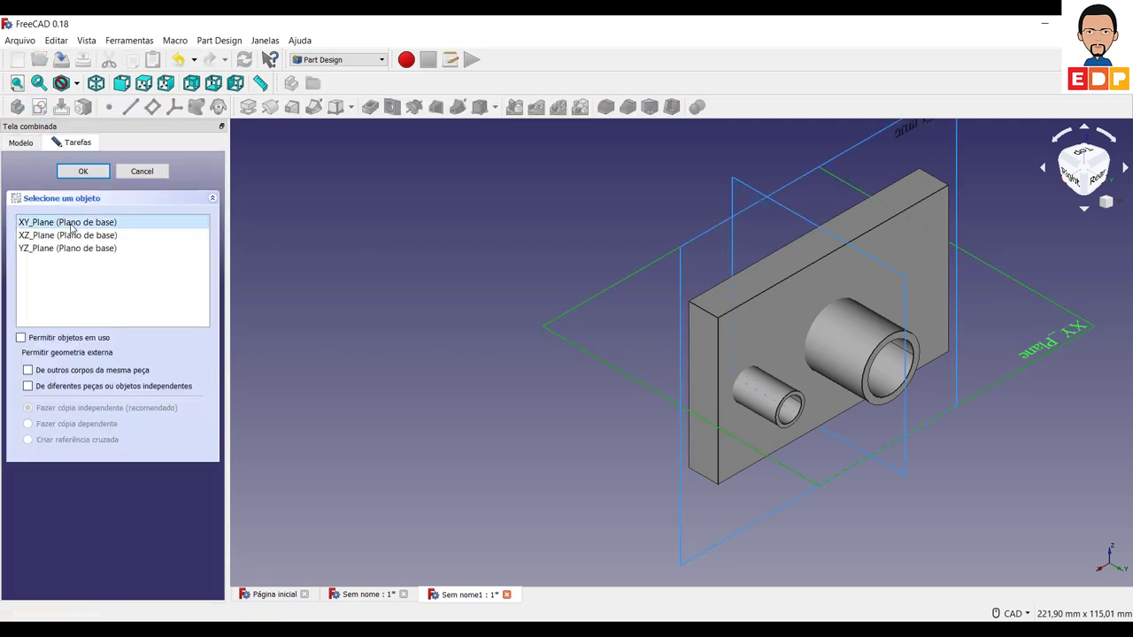
pyautogui.click(82, 171)
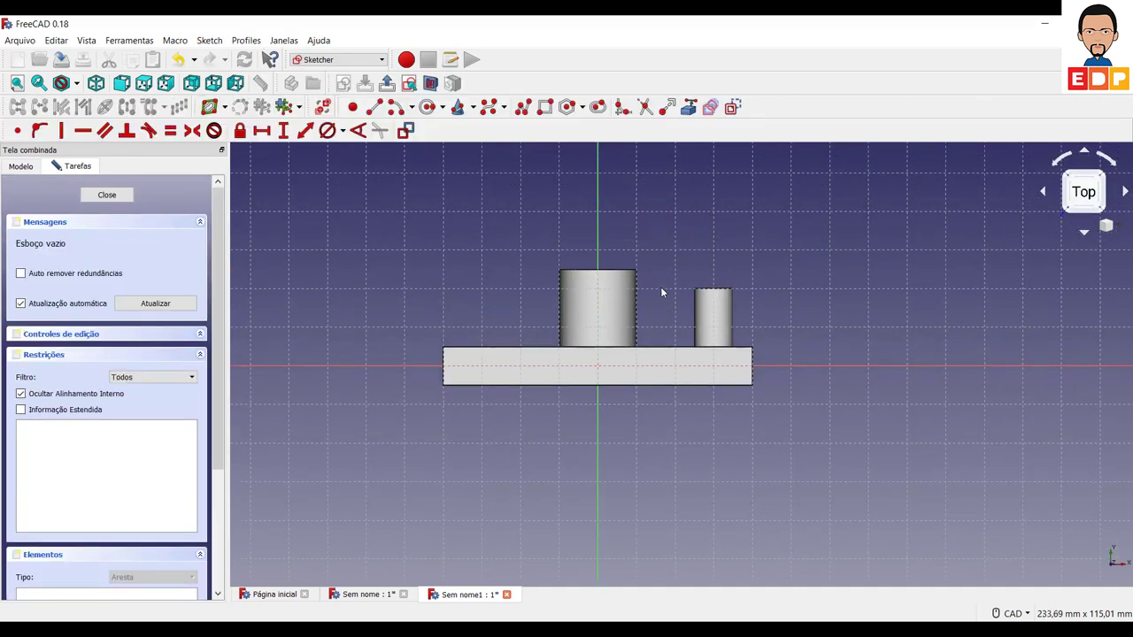
# Project the small tube's left edge and the large tube's top edge as external geometry.
pyautogui.scroll(-3, 762, 320)
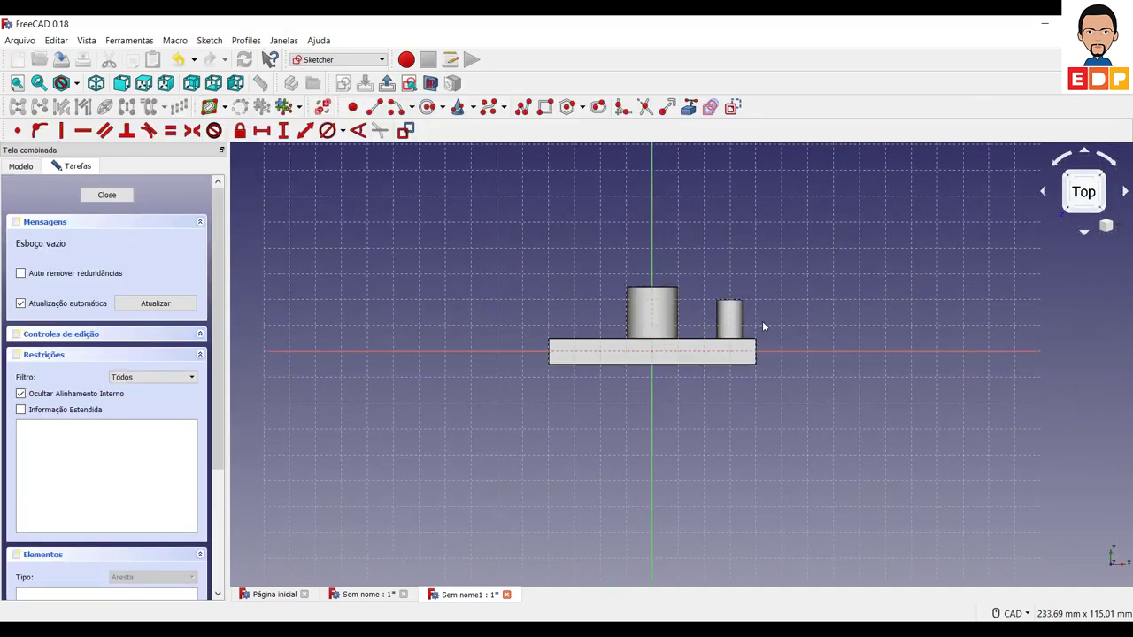
pyautogui.scroll(5, 761, 315)
pyautogui.scroll(2, 761, 309)
pyautogui.scroll(2, 770, 308)
pyautogui.moveTo(781, 311); pyautogui.dragTo(1007, 284, button='middle')
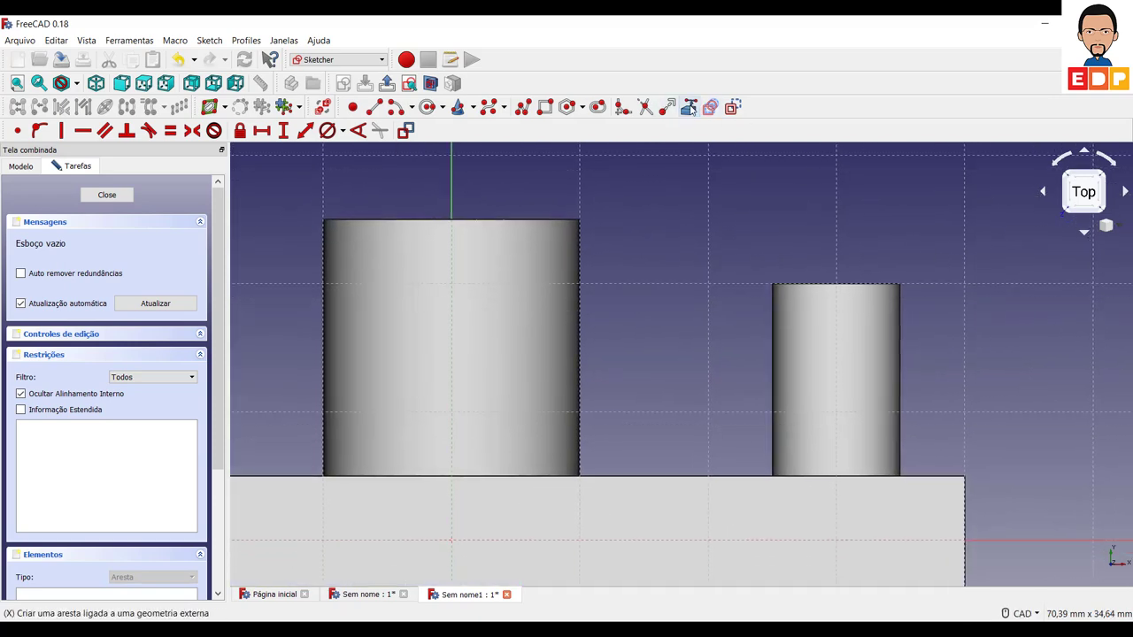
pyautogui.press('x')
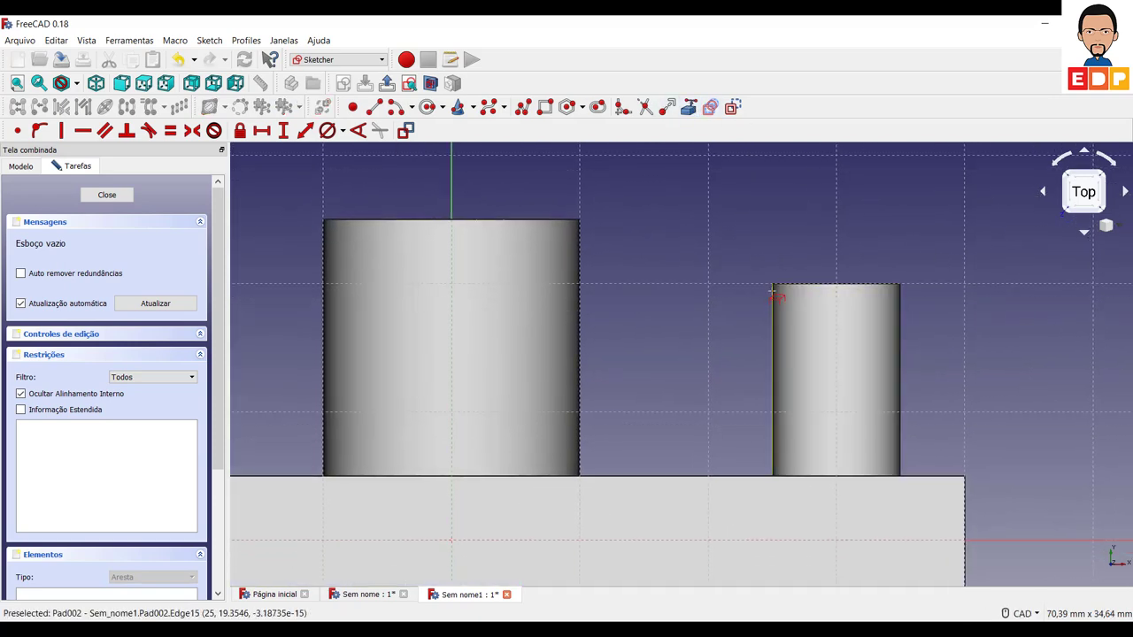
pyautogui.click(772, 297)
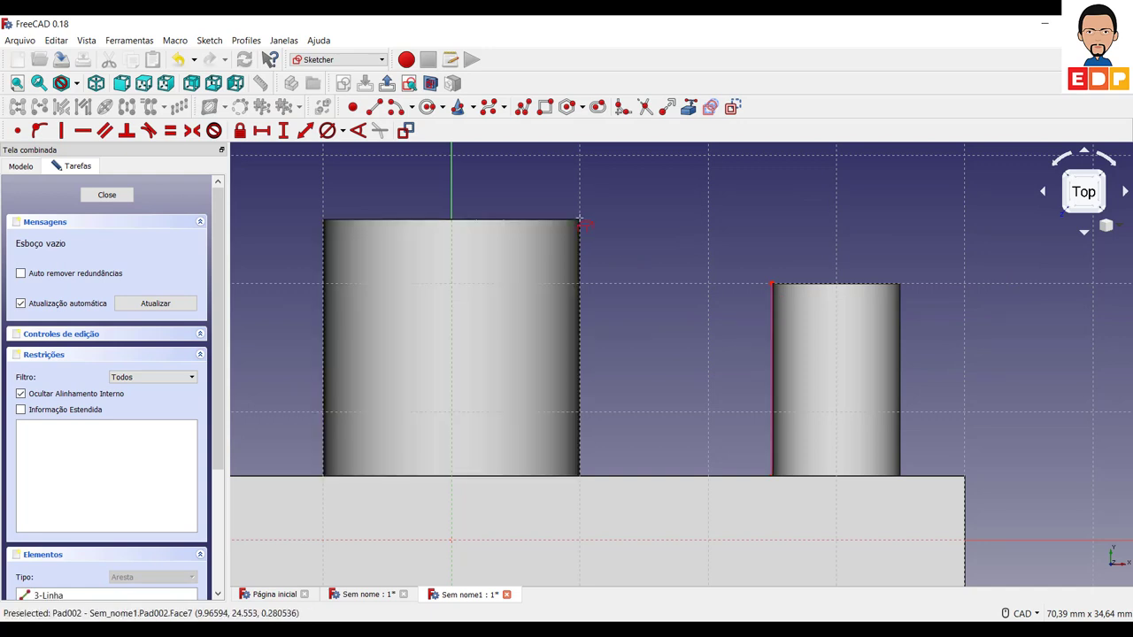
pyautogui.click(578, 219)
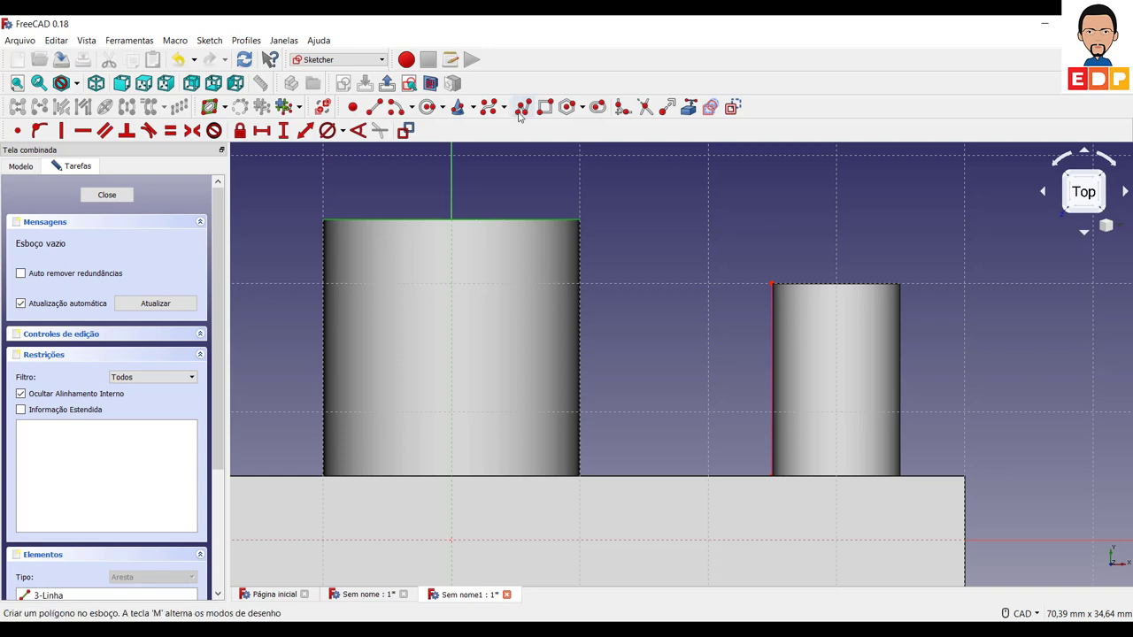
# Draw a closed sloped polyline from the small tube's top-left corner to the large tube's top.
pyautogui.click(520, 114)
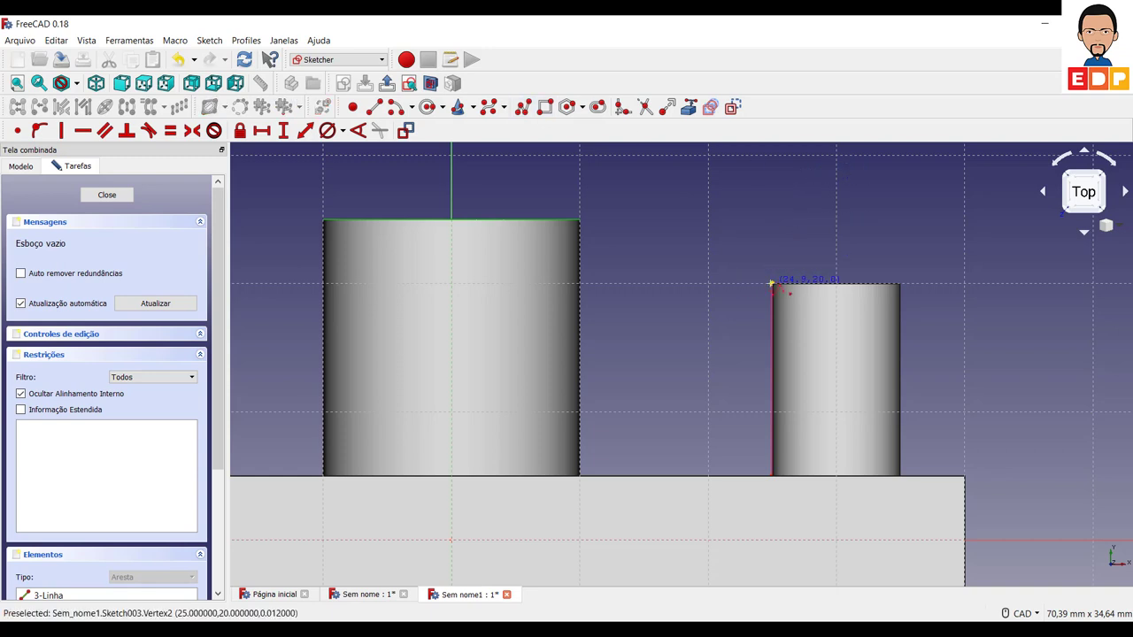
pyautogui.click(772, 284)
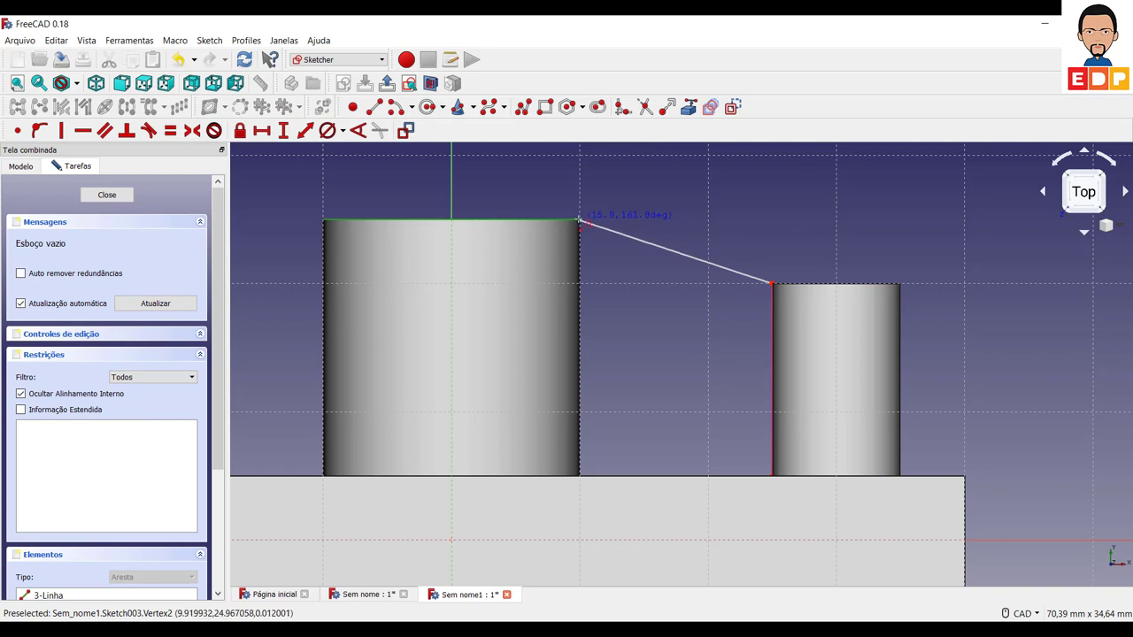
pyautogui.click(579, 219)
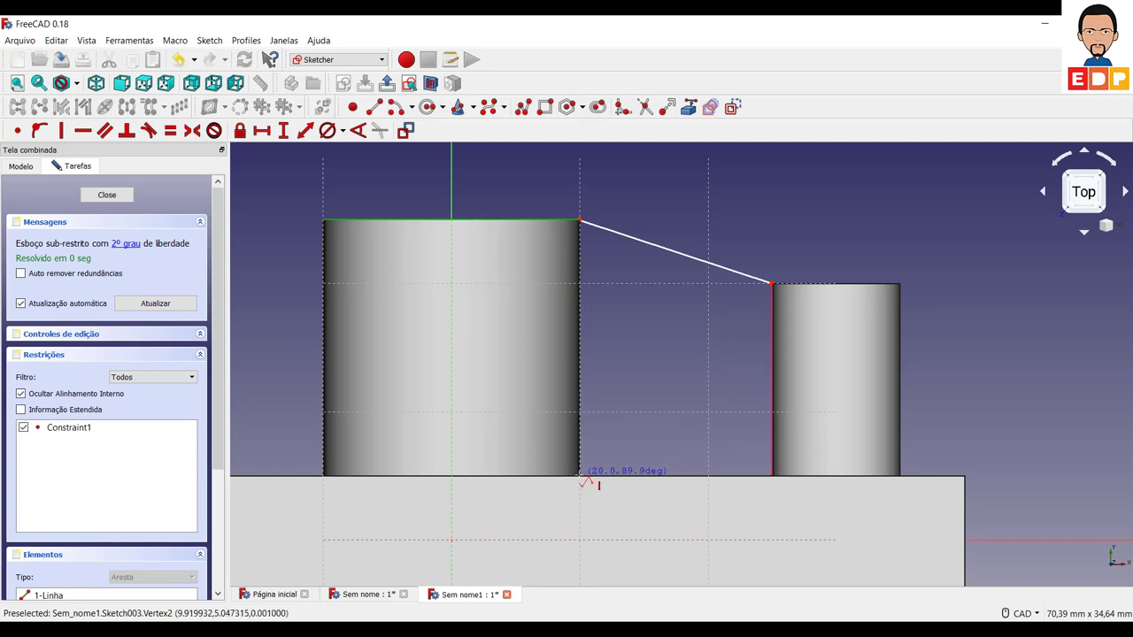
pyautogui.click(582, 478)
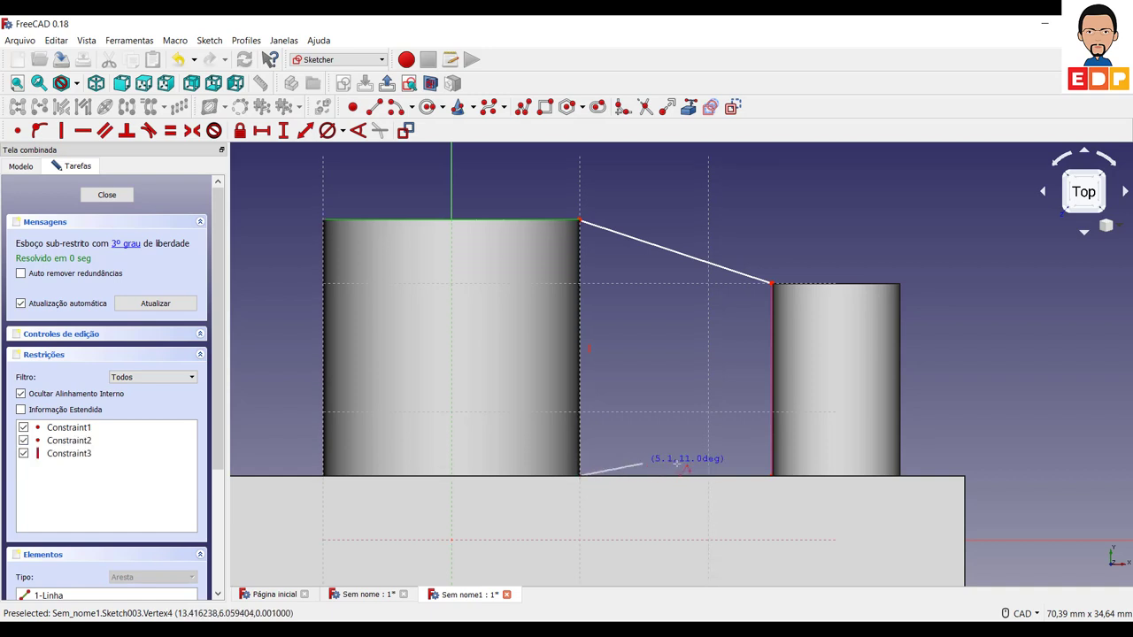
pyautogui.click(772, 478)
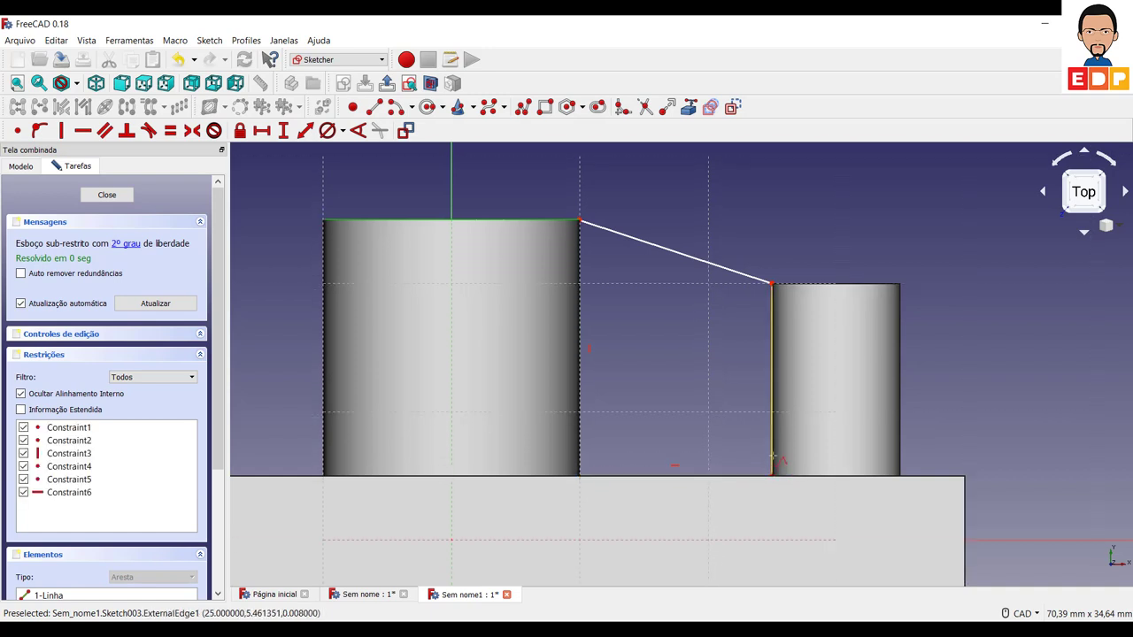
pyautogui.click(772, 283)
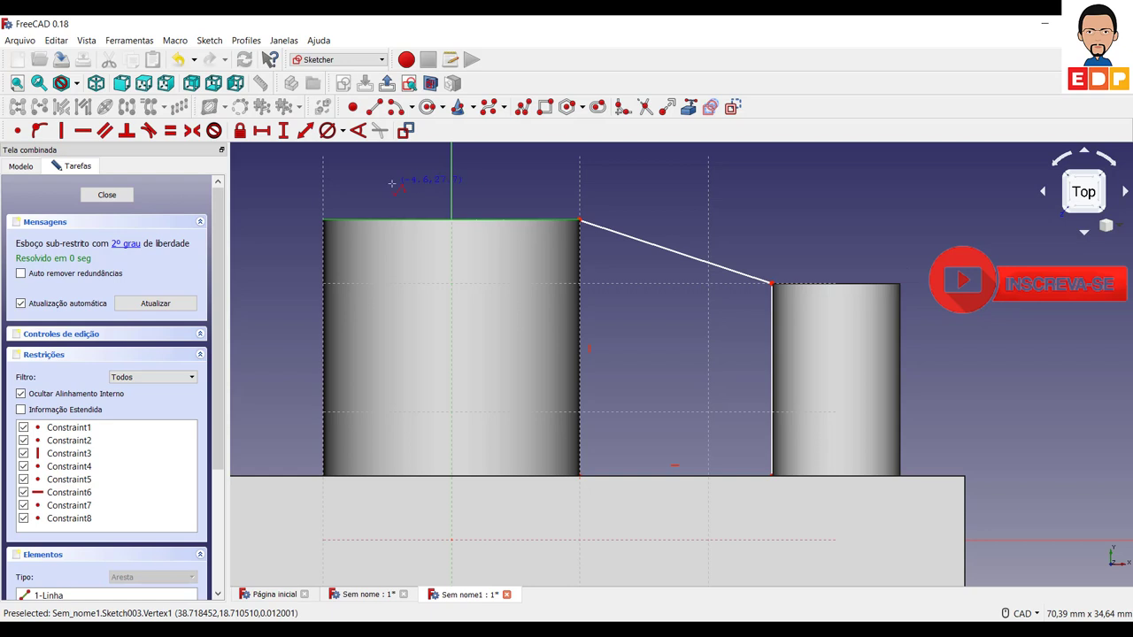
pyautogui.rightClick(580, 243)
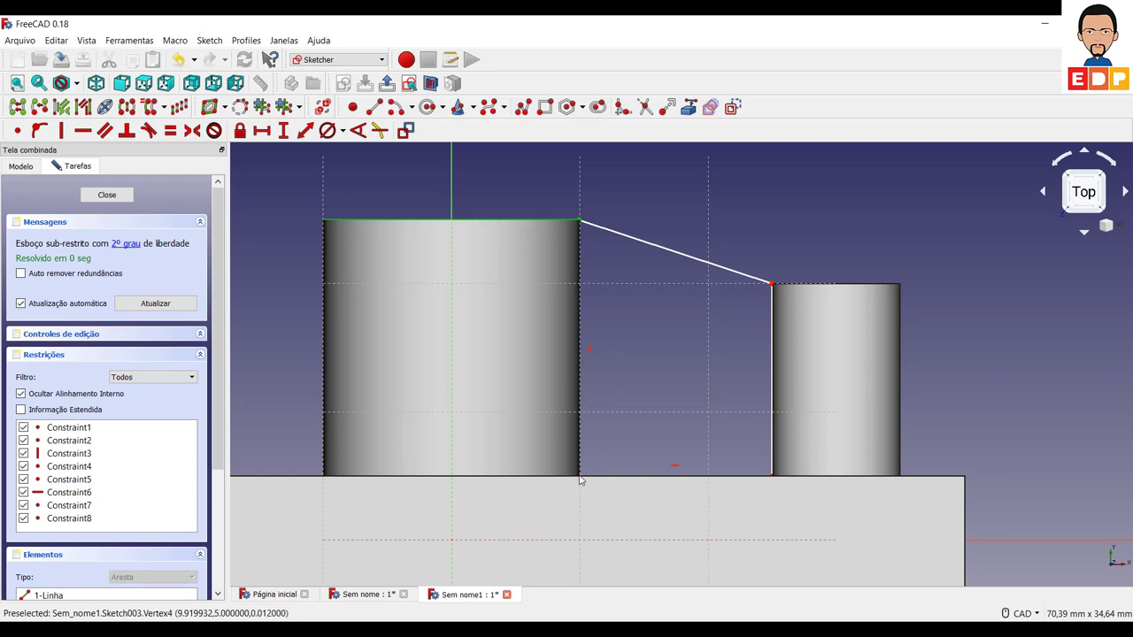
# Constrain the rib with 20 mm height and 10 mm horizontal offset, then close Sketch003.
pyautogui.click(283, 131)
pyautogui.write('20')
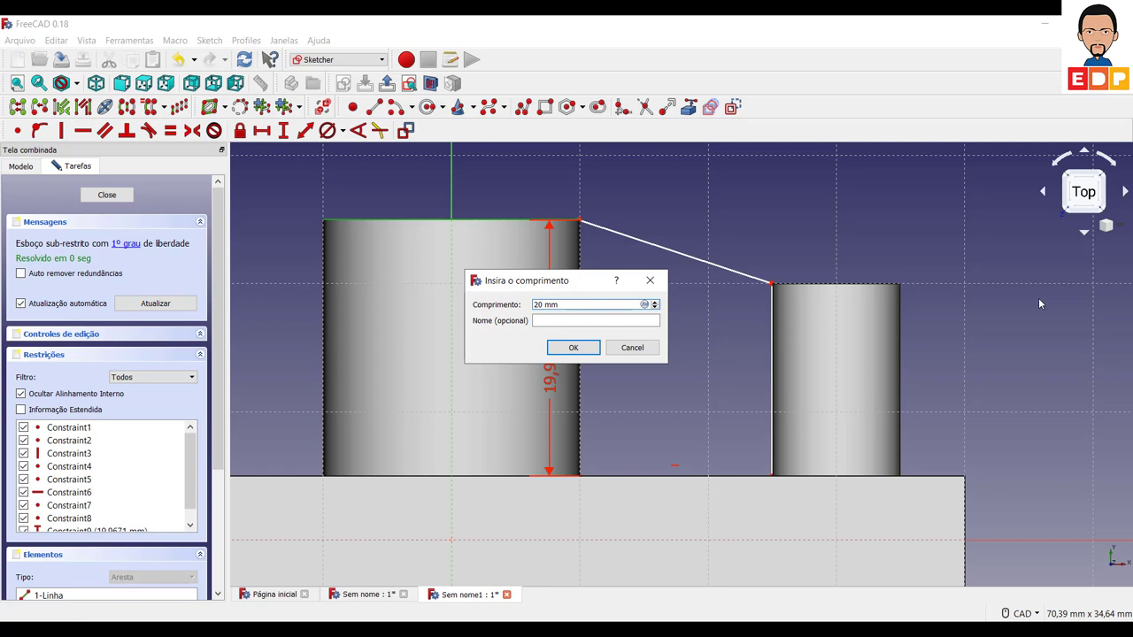
pyautogui.press('Return')
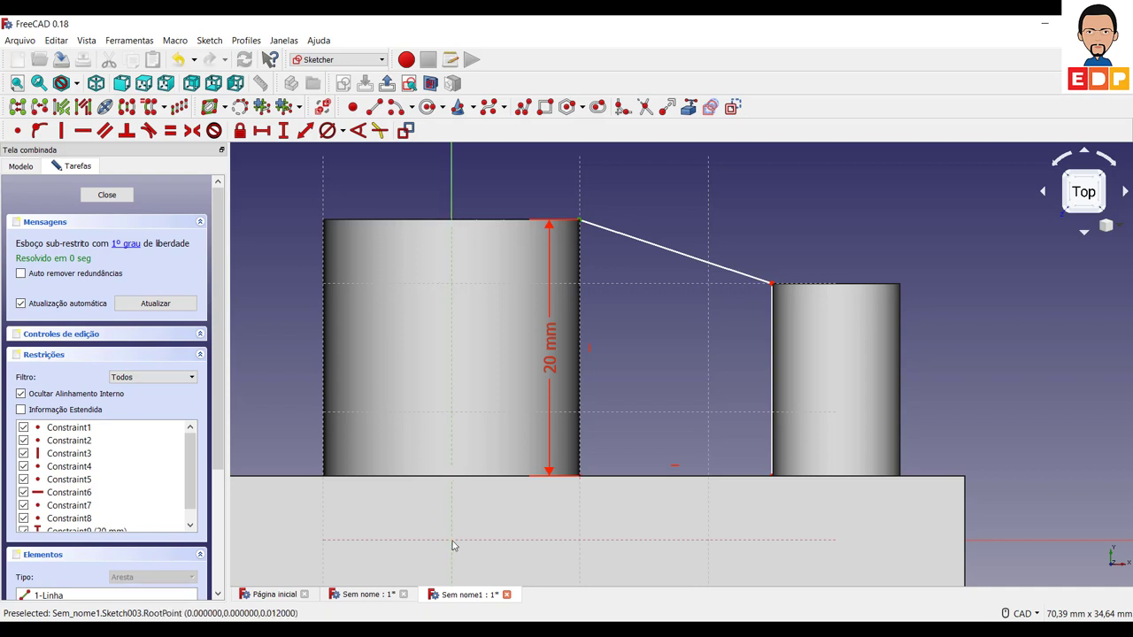
pyautogui.click(261, 130)
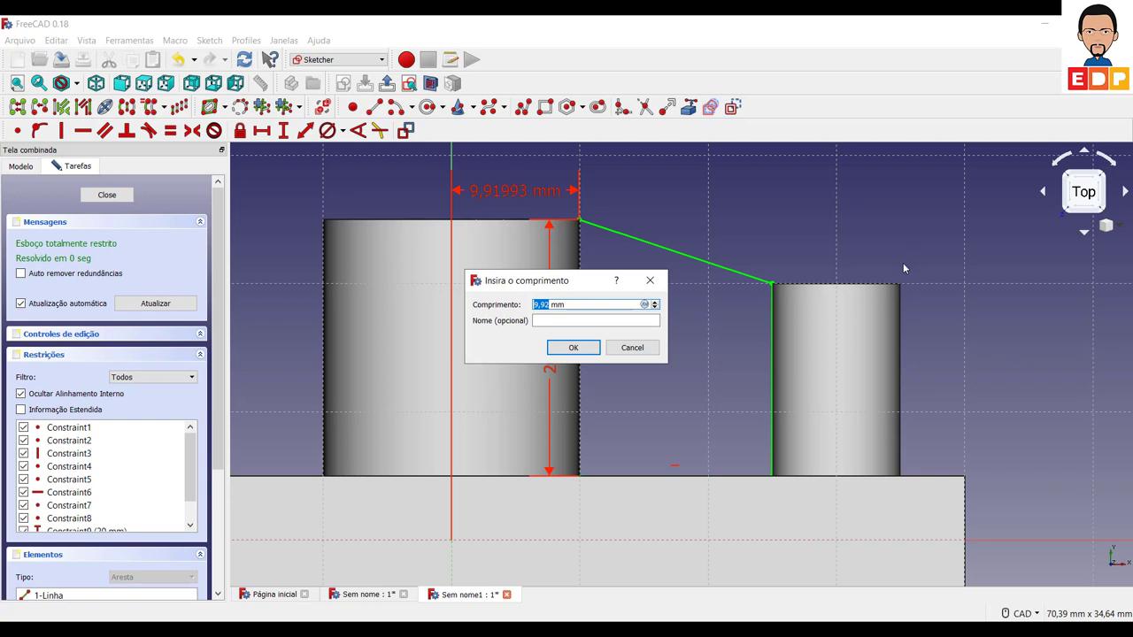
pyautogui.write('10')
pyautogui.press('Return')
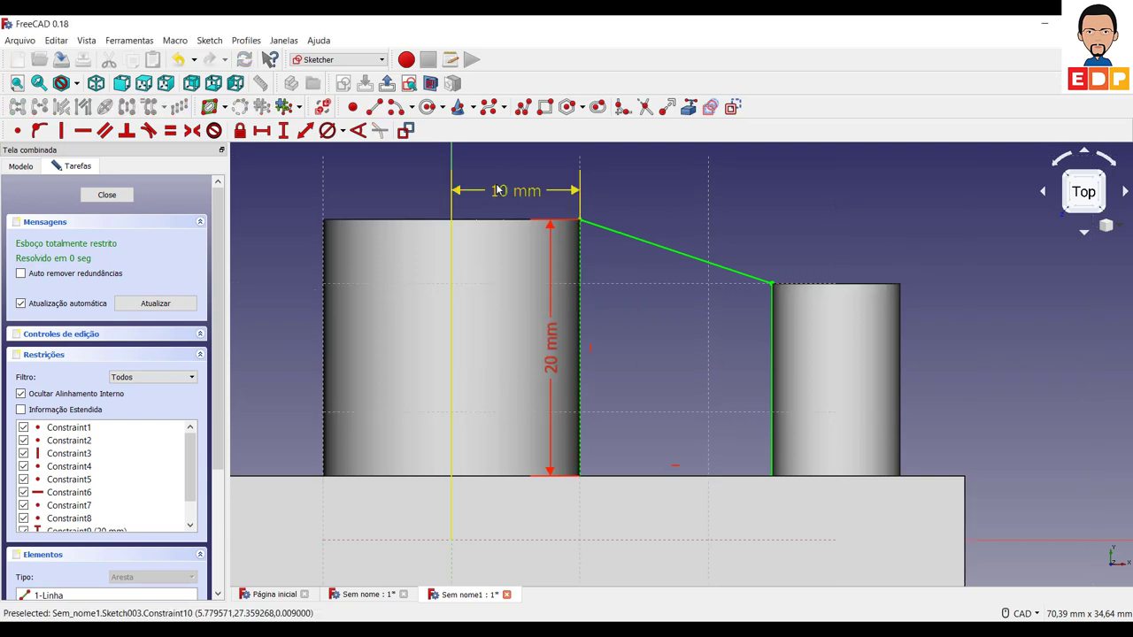
pyautogui.click(106, 195)
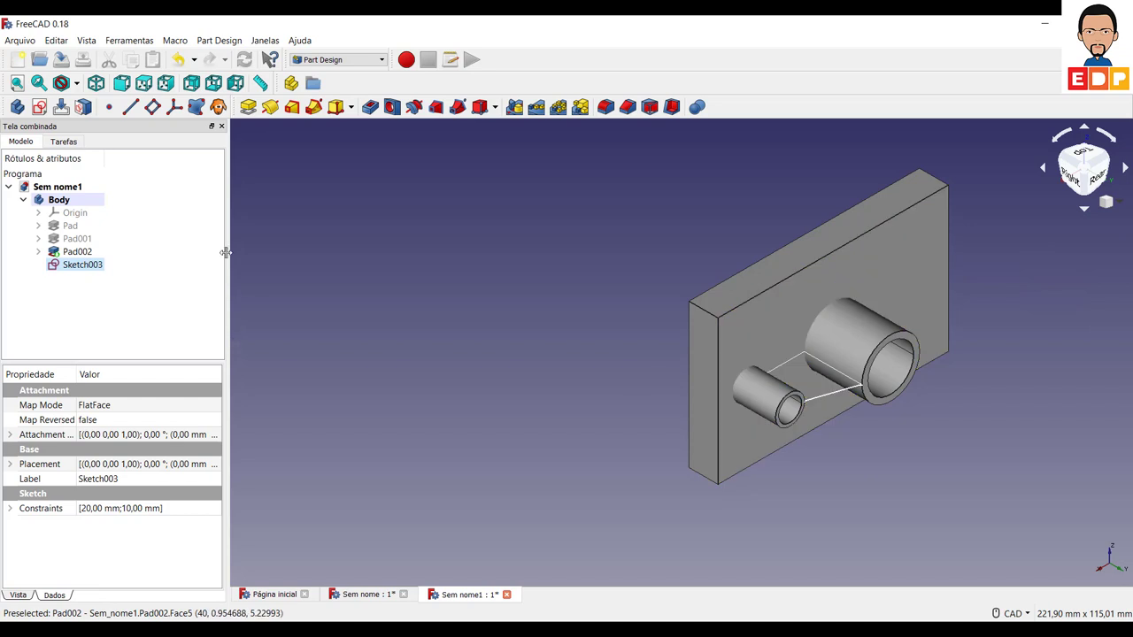
# Pad the rib sketch 2 mm symmetric to its plane as Pad003.
pyautogui.click(248, 107)
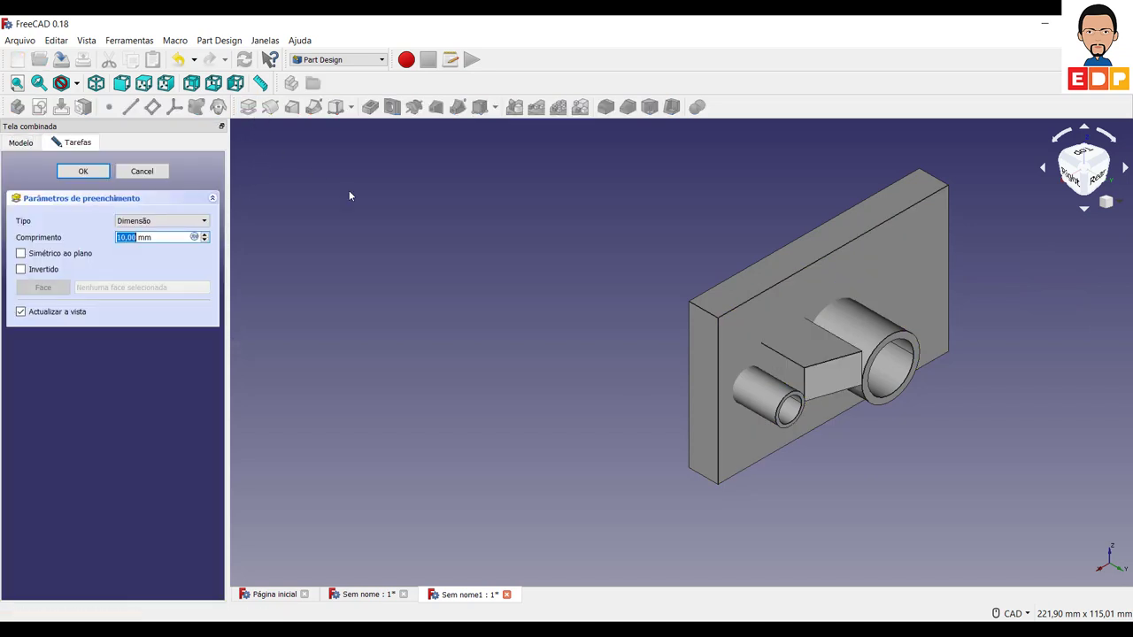
pyautogui.click(74, 256)
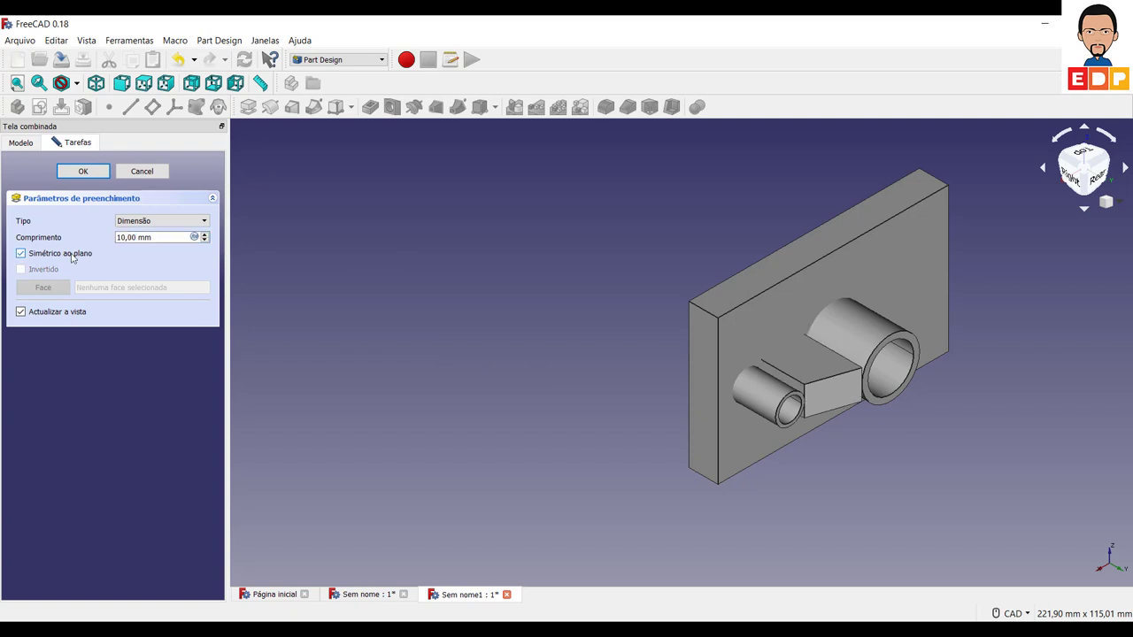
pyautogui.click(134, 238)
pyautogui.doubleClick(135, 237)
pyautogui.write('5')
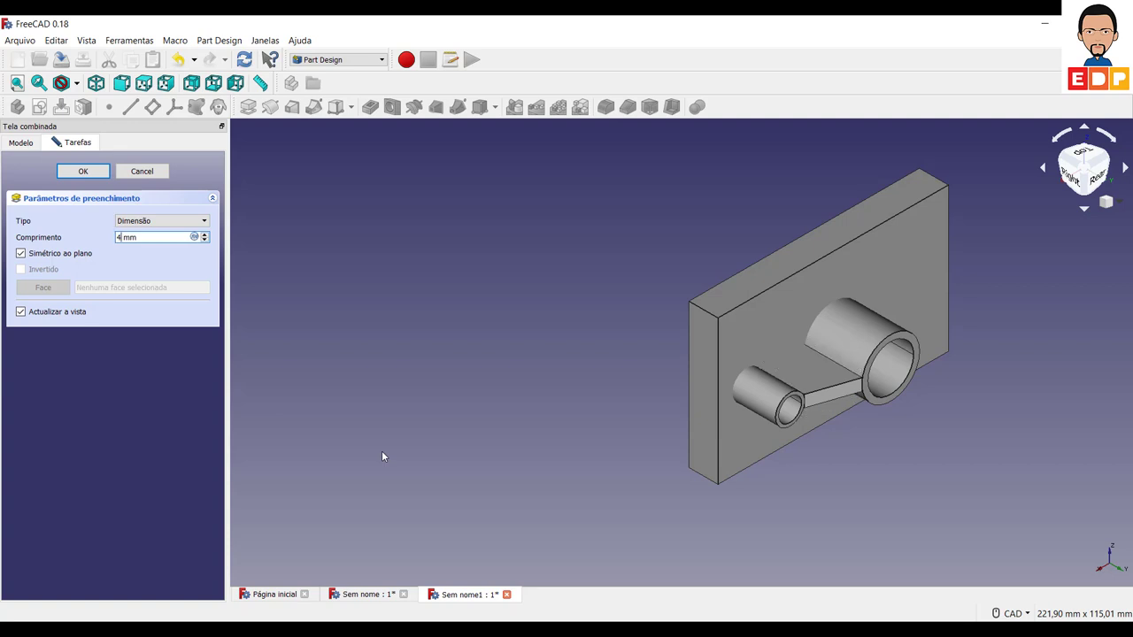
pyautogui.press('BackSpace')
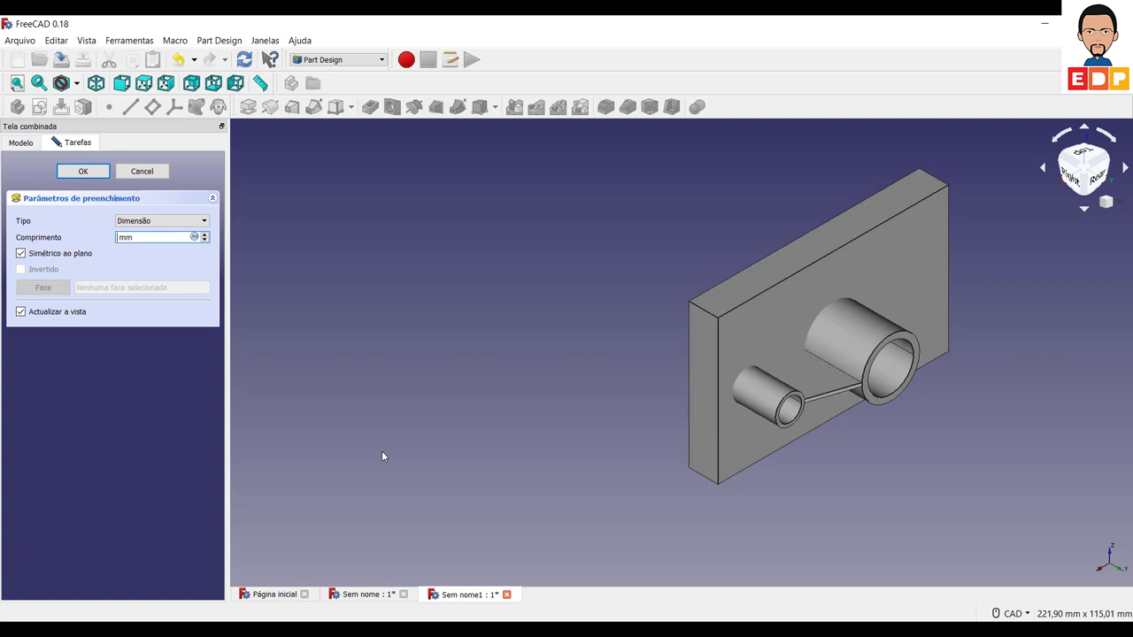
pyautogui.write('2')
pyautogui.click(85, 173)
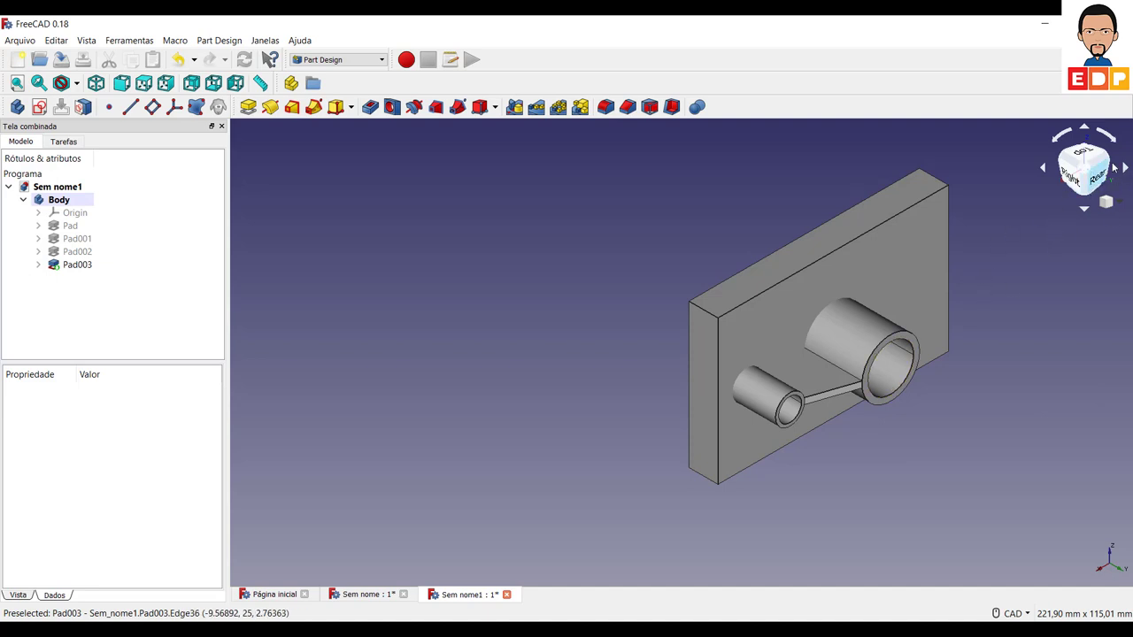
# Inspect the part from the rear and an oblique corner, then start a Mirrored feature.
pyautogui.click(1095, 175)
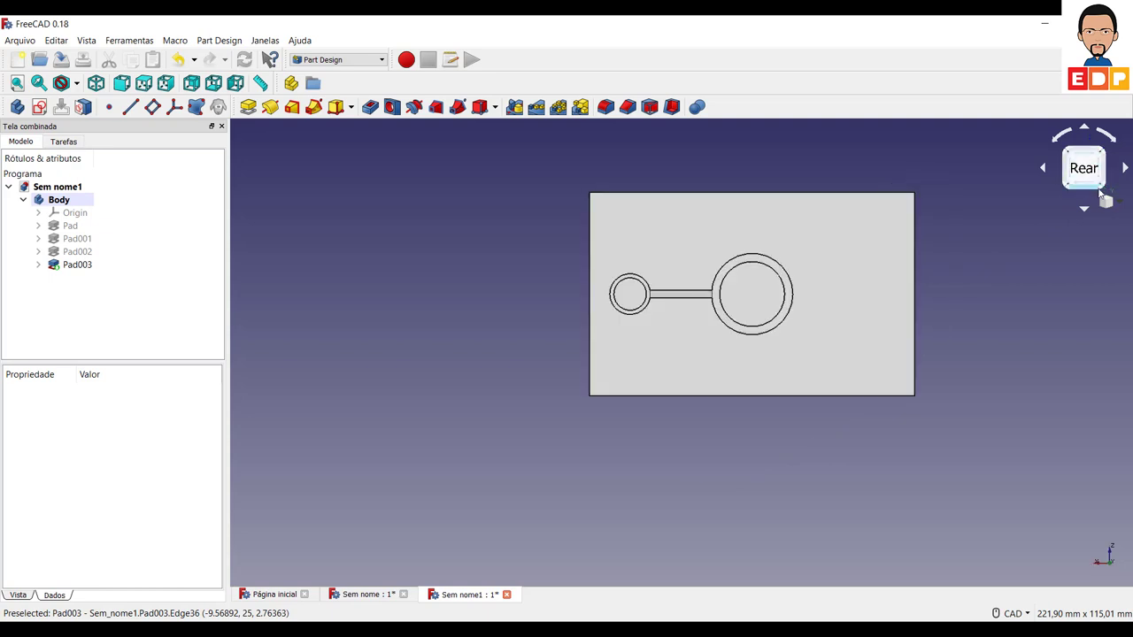
pyautogui.click(1102, 189)
pyautogui.moveTo(741, 341); pyautogui.dragTo(721, 427, button='middle')
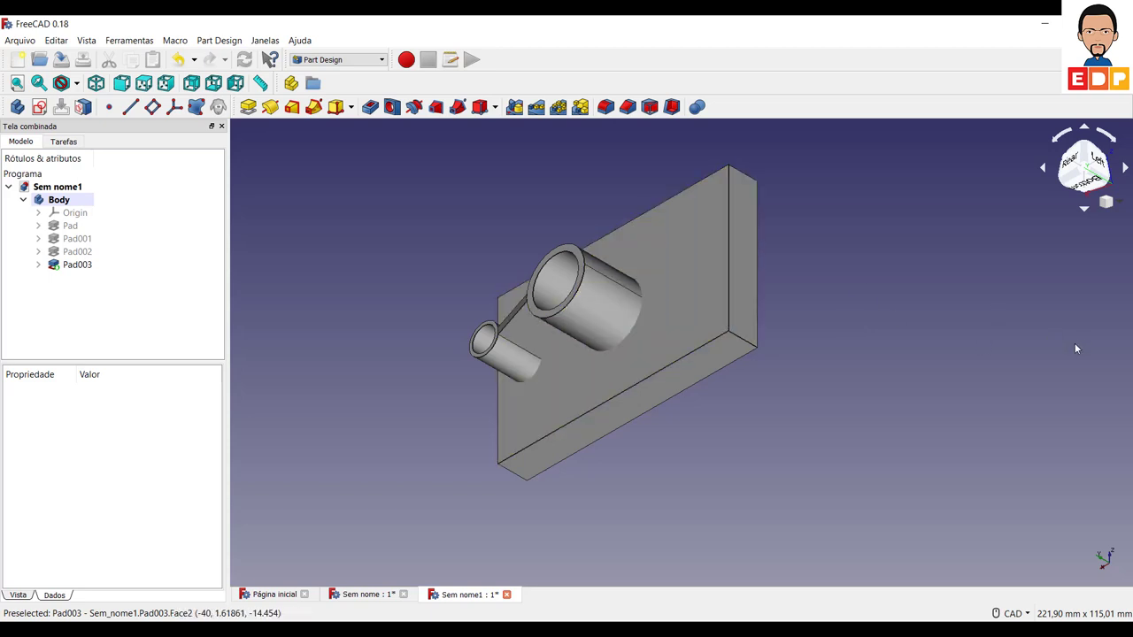
pyautogui.click(515, 108)
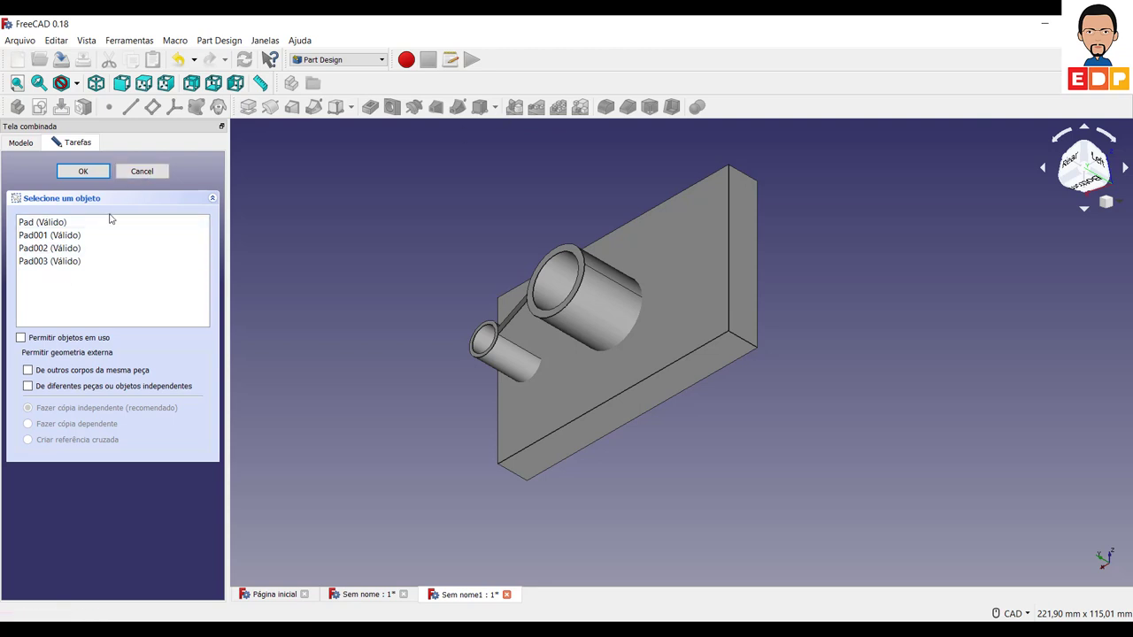
# Mirror Pad002 across the vertical sketch axis, then start a second mirror with Pad003 selected.
pyautogui.click(77, 250)
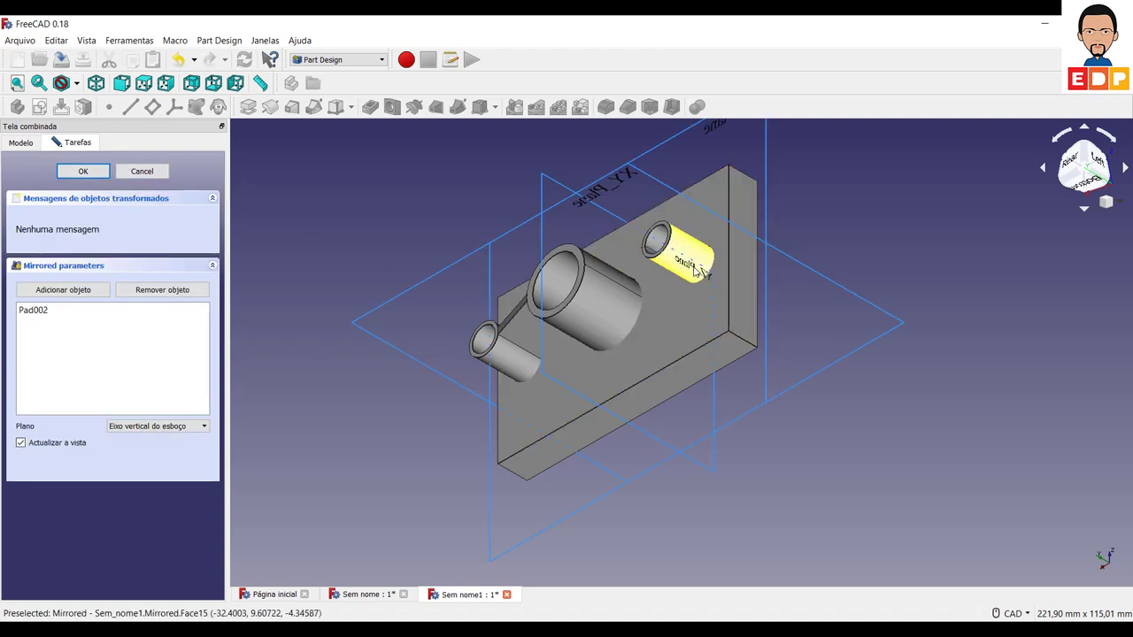
pyautogui.click(104, 174)
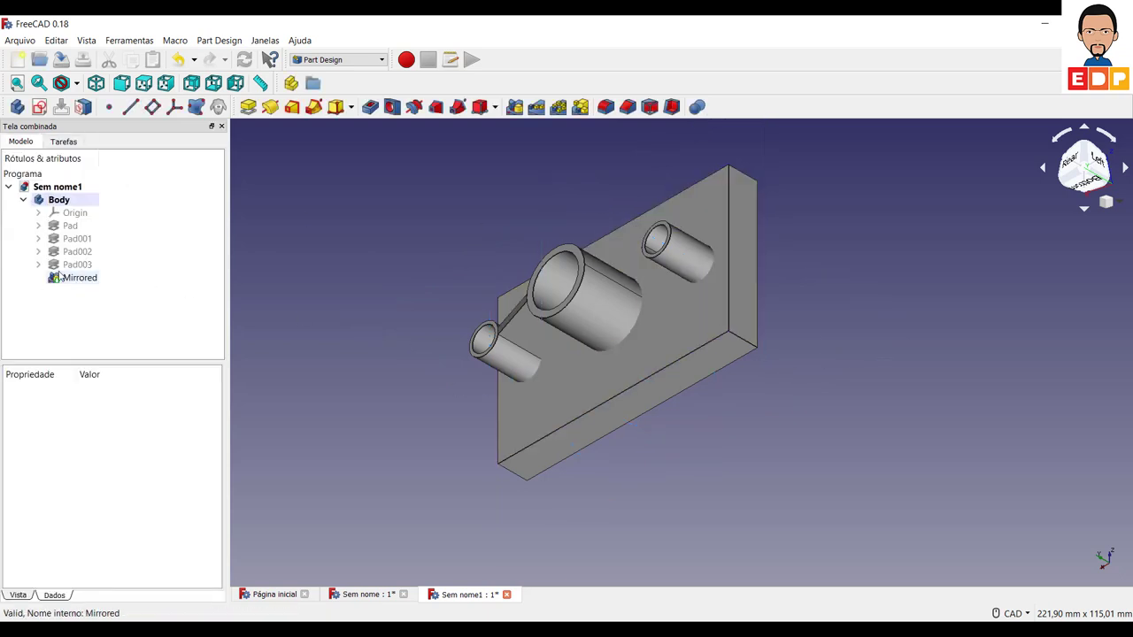
pyautogui.click(515, 106)
pyautogui.click(25, 261)
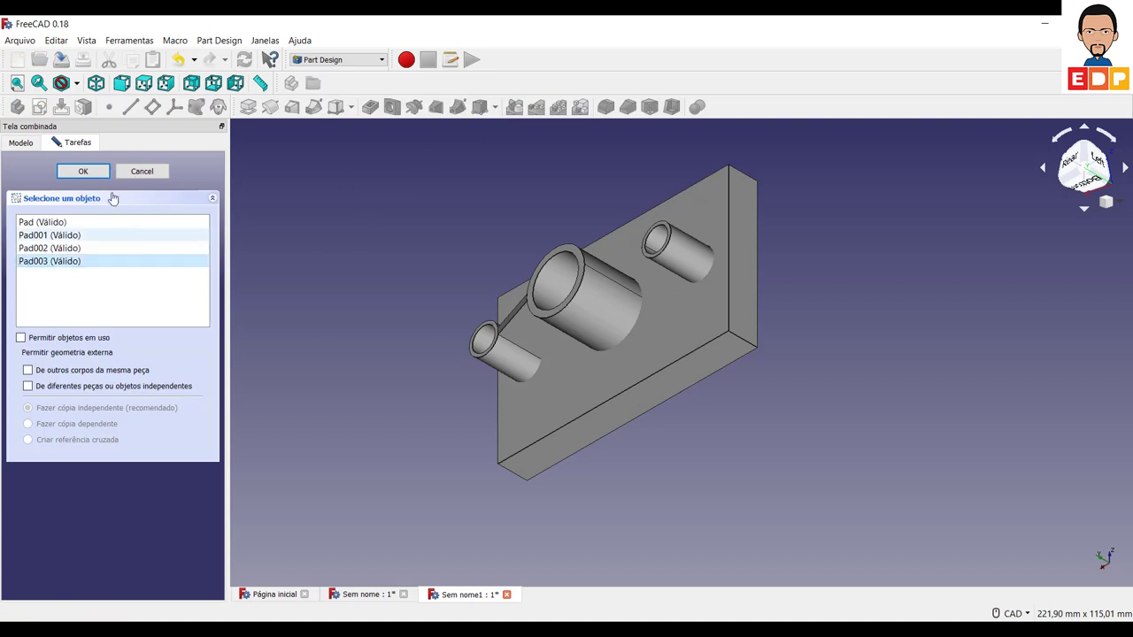
# Create Mirrored001 copying the Pad003 rib across the vertical sketch axis.
pyautogui.click(82, 171)
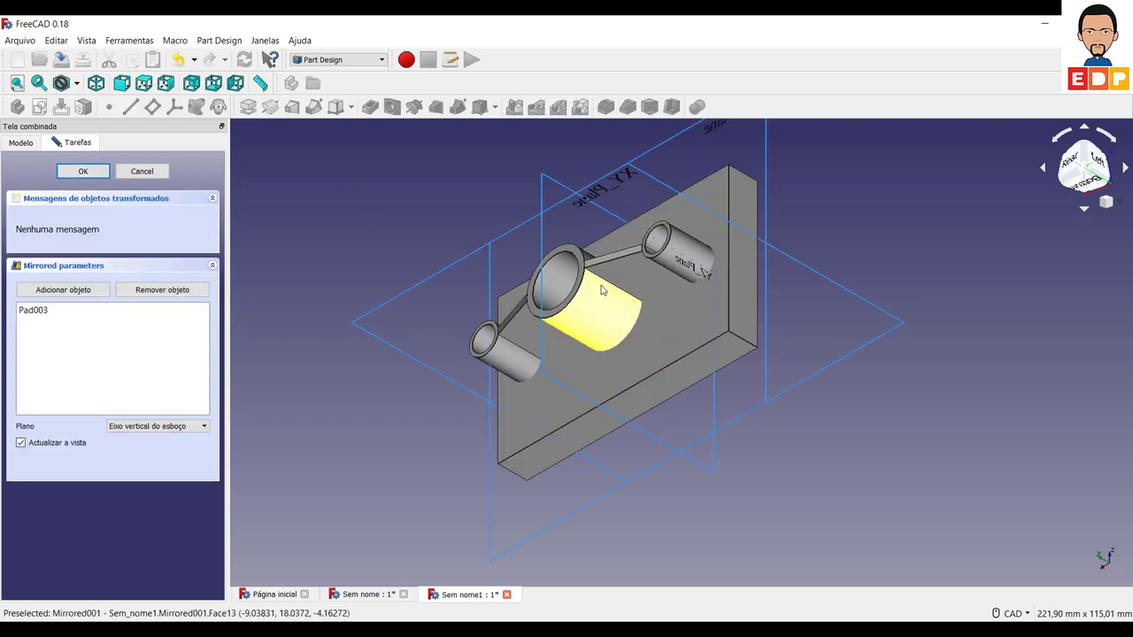
pyautogui.click(83, 172)
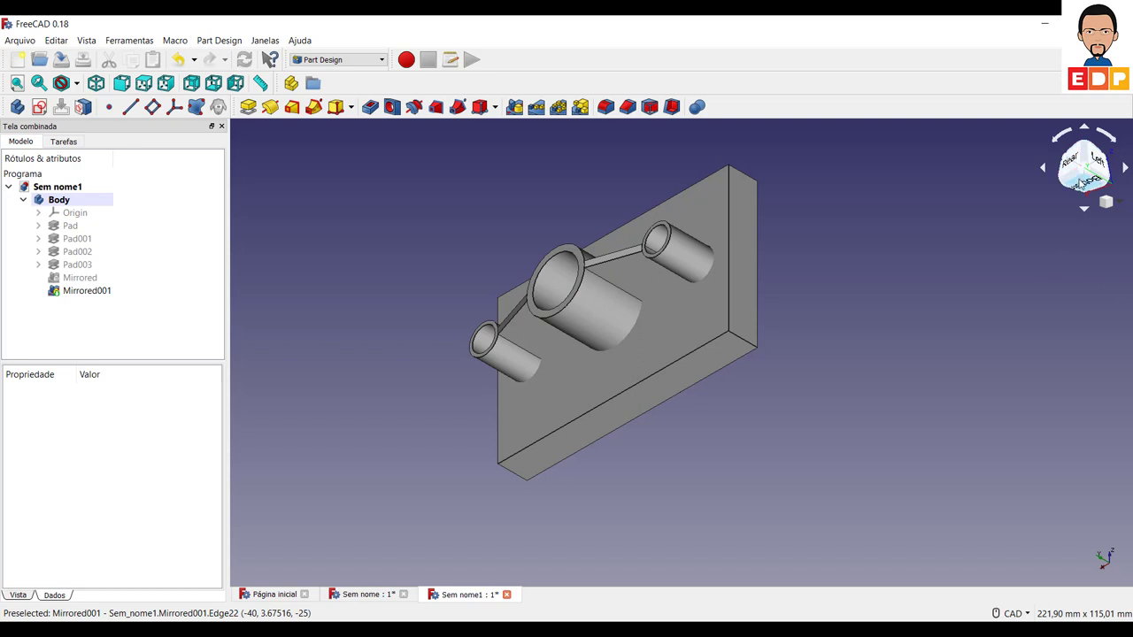
pyautogui.click(1081, 188)
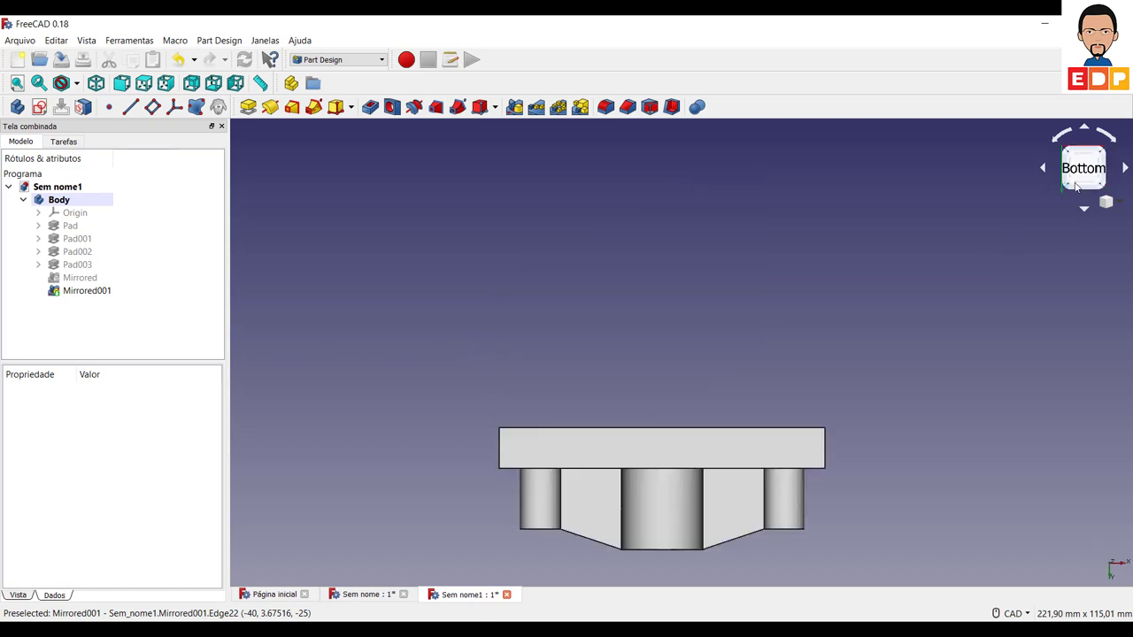
pyautogui.click(1102, 188)
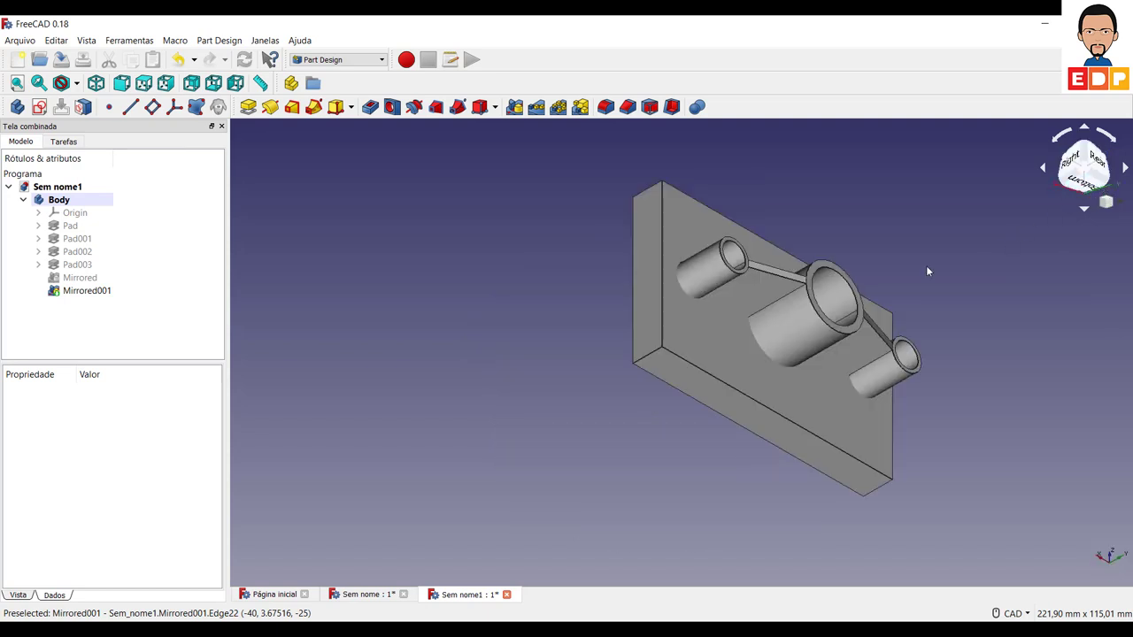
pyautogui.click(1097, 163)
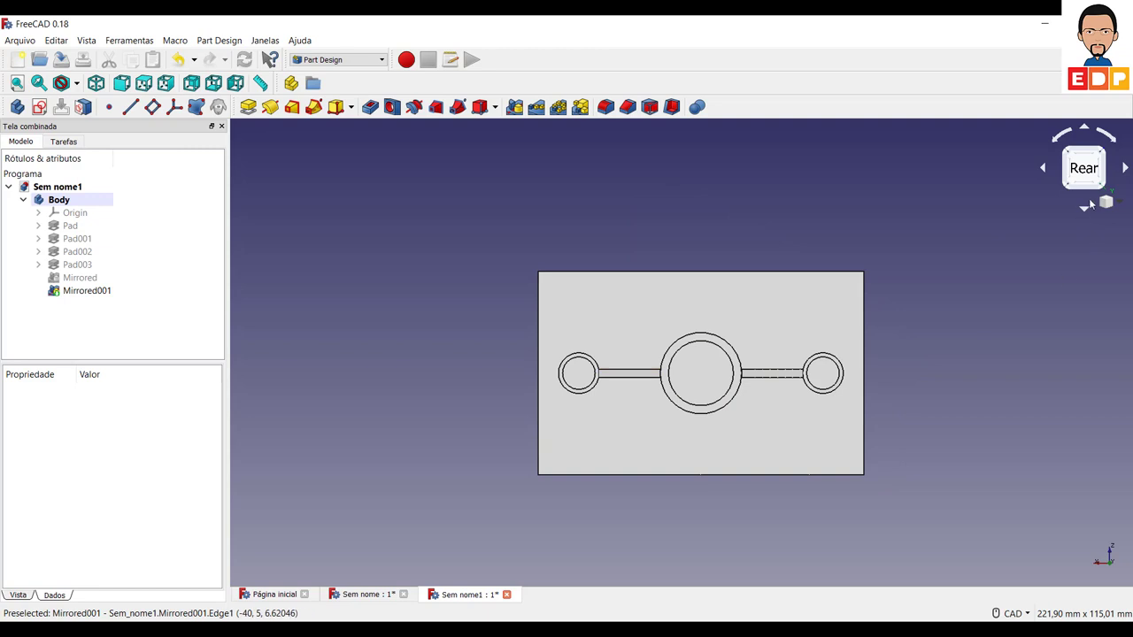
pyautogui.click(1103, 190)
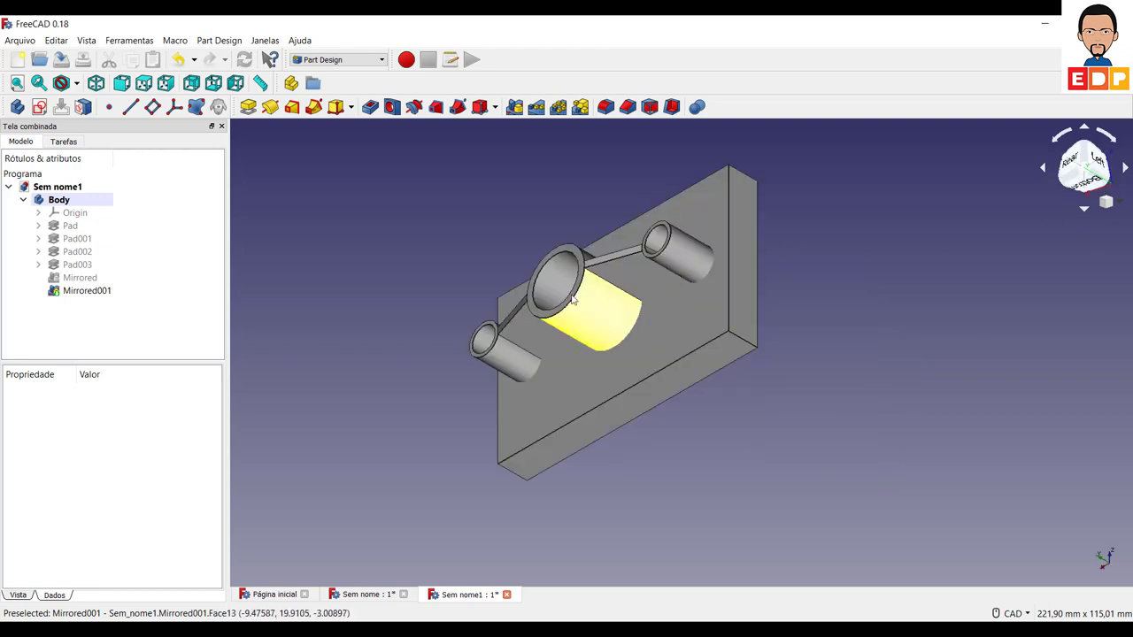